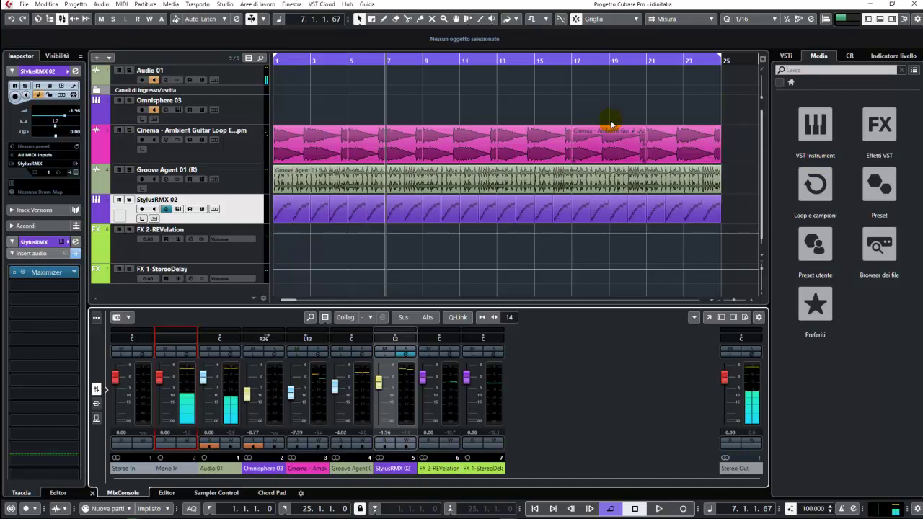
Play the project briefly from bar 1 to hear the current mix and stop playback.
click(823, 184)
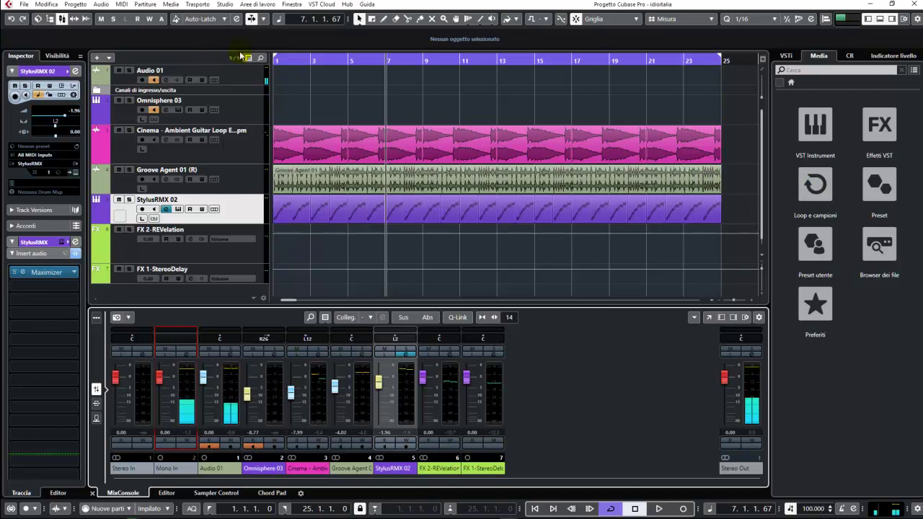
click(280, 62)
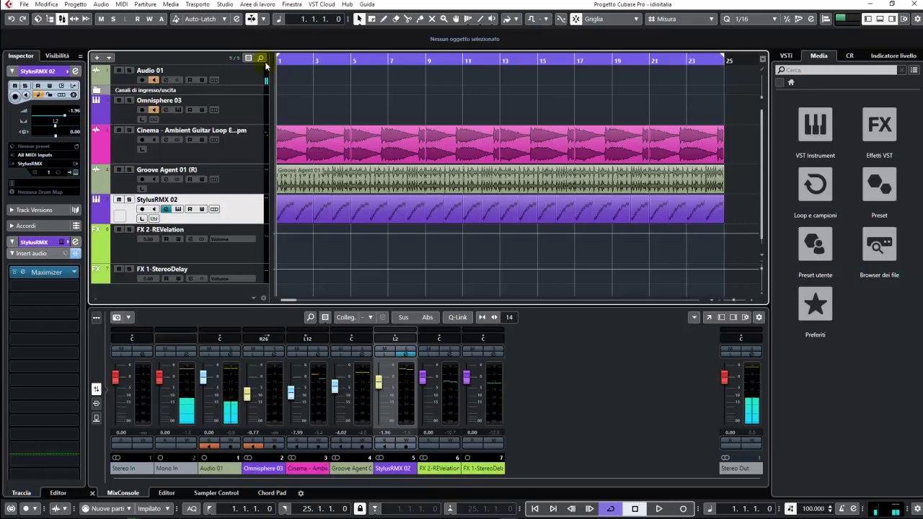
key(space)
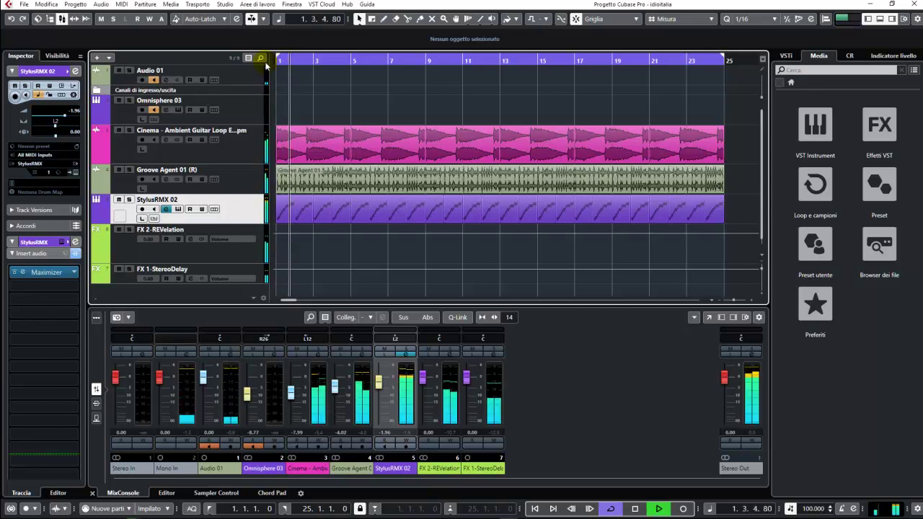
key(space)
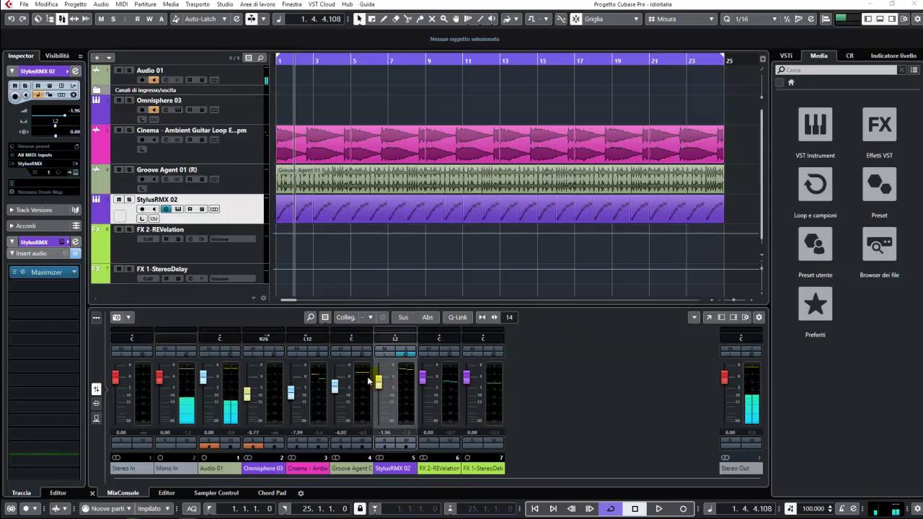
Link the Cinema, Groove Agent and StylusRMX channels as group "link strumenti" with a new VCA fader controlling Volume.
ctrl+click(342, 407)
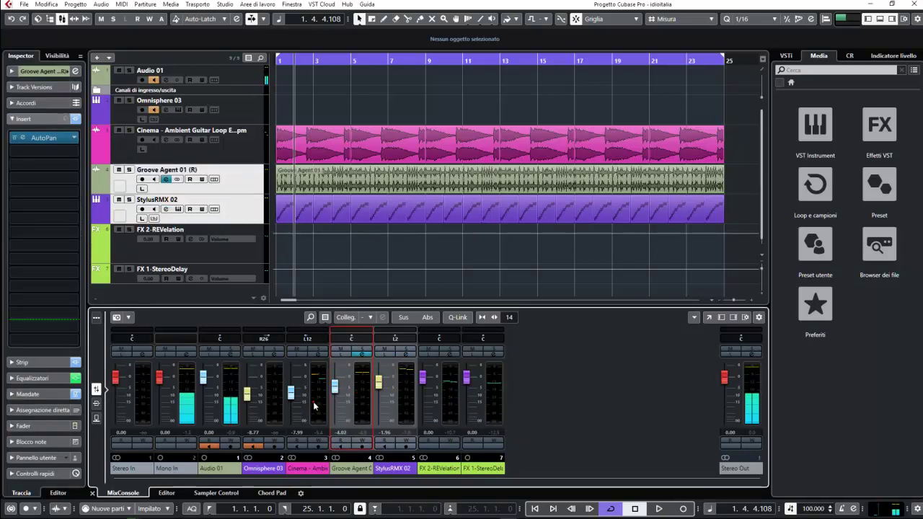
ctrl+click(314, 407)
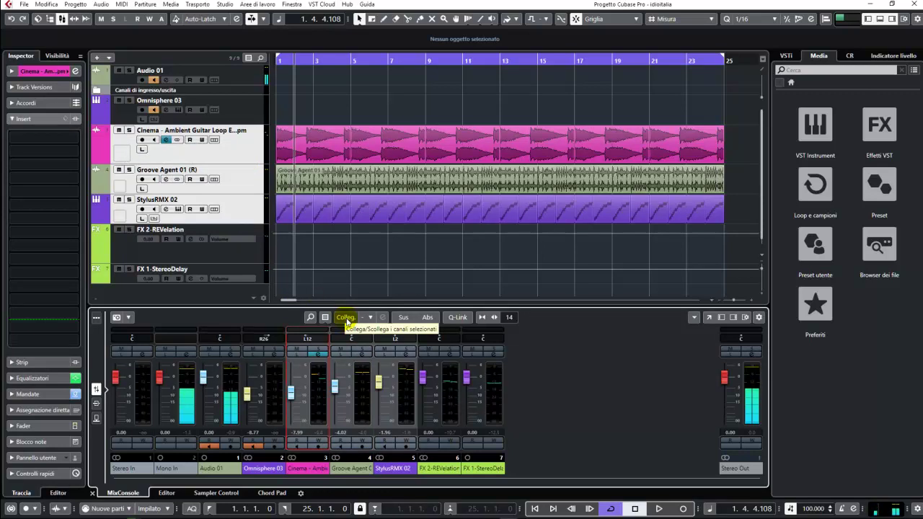
click(346, 318)
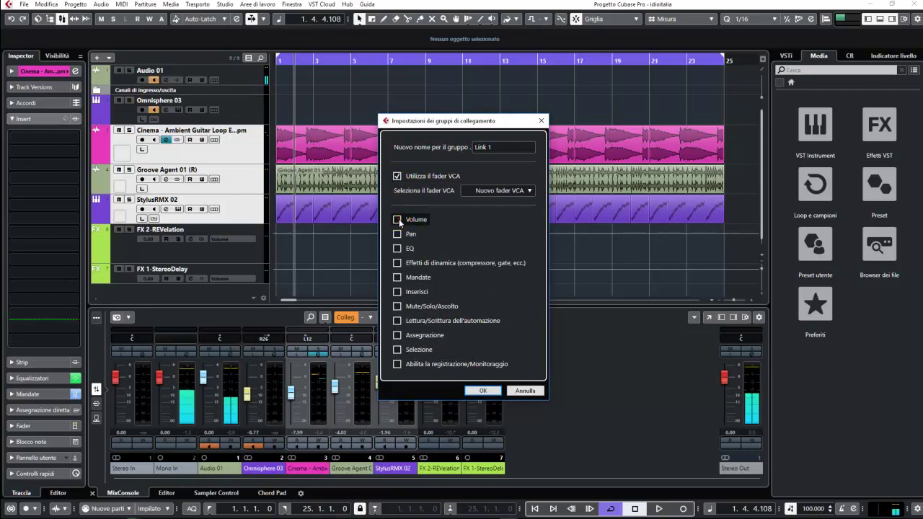
click(496, 149)
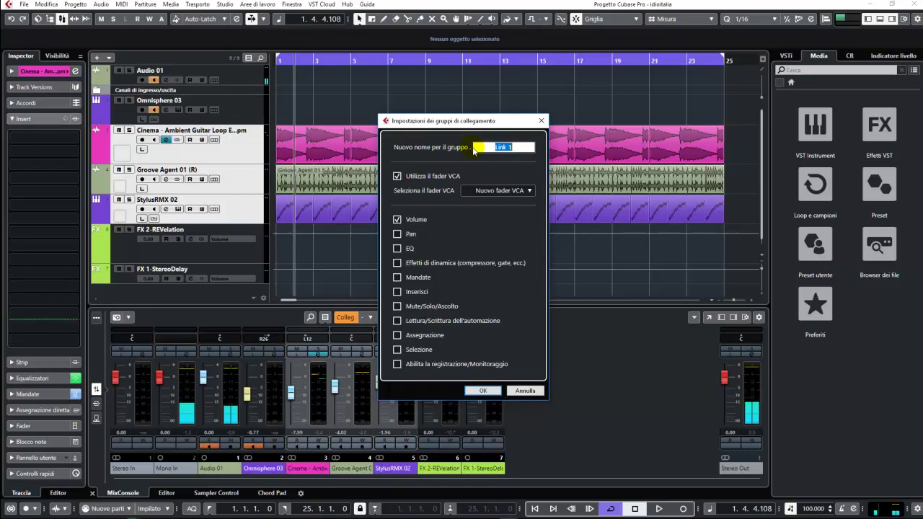
text(link strumenti)
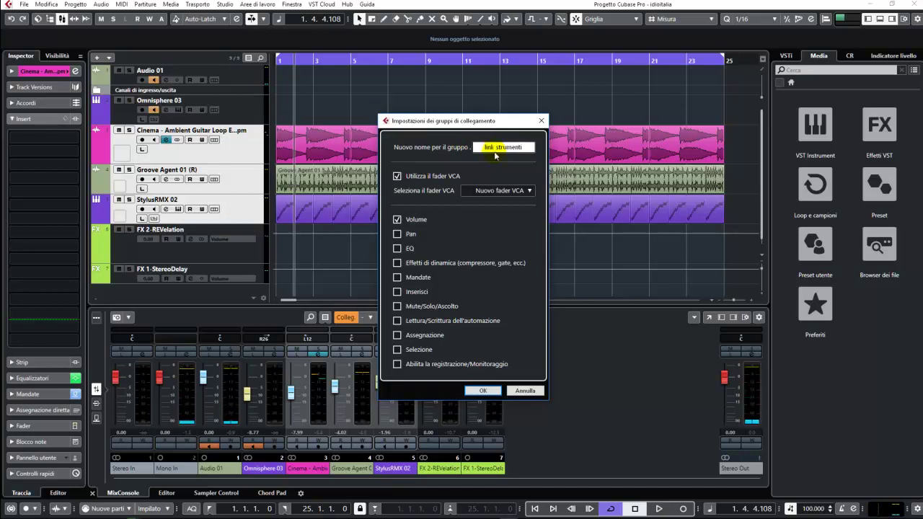
click(486, 392)
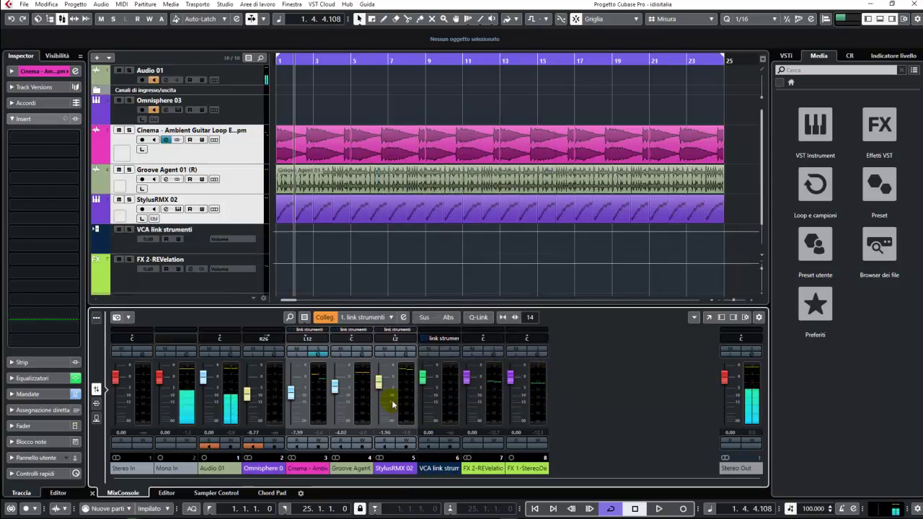
Lower the link strumenti VCA fader to about -8.77 dB during playback, and reset it to 0.00 with playback stopped.
click(387, 389)
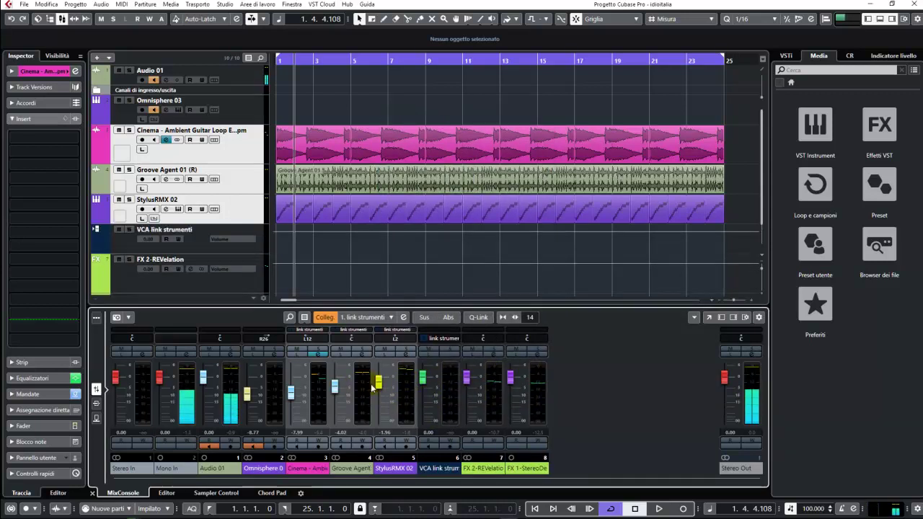
key(space)
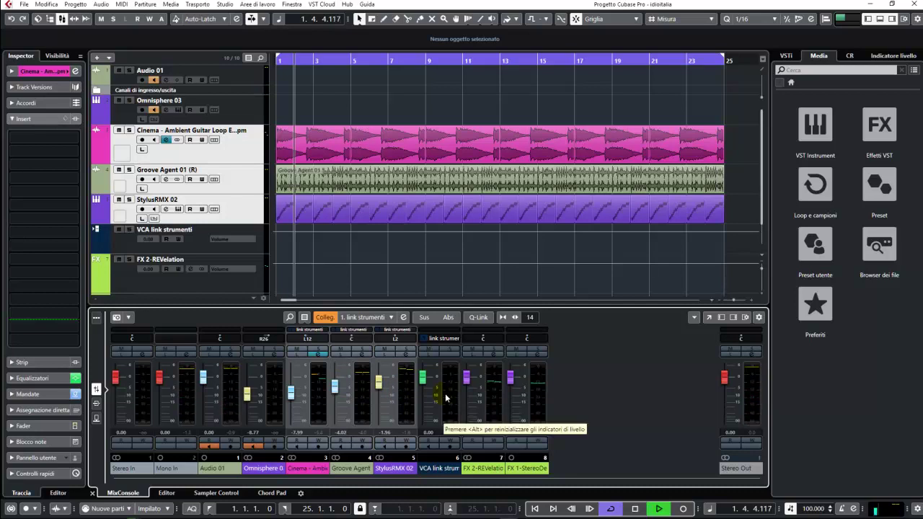
drag(423, 382, 424, 399)
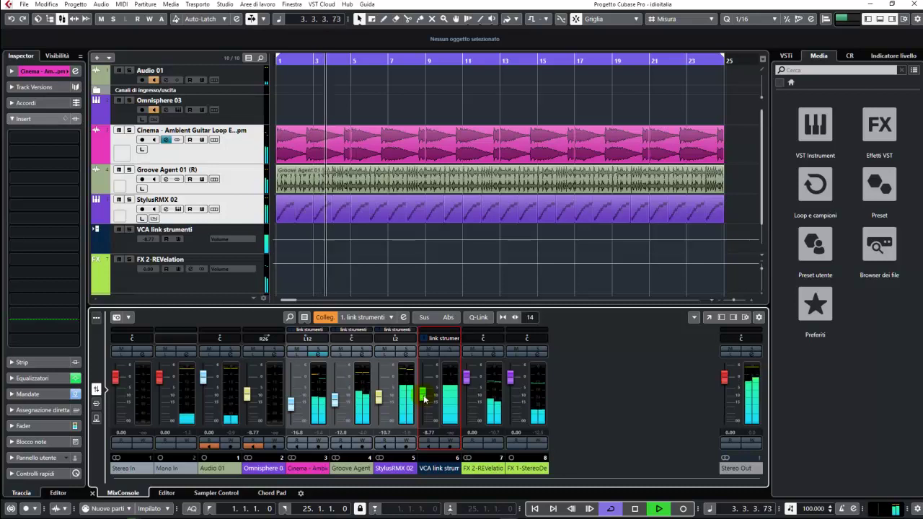
key(space)
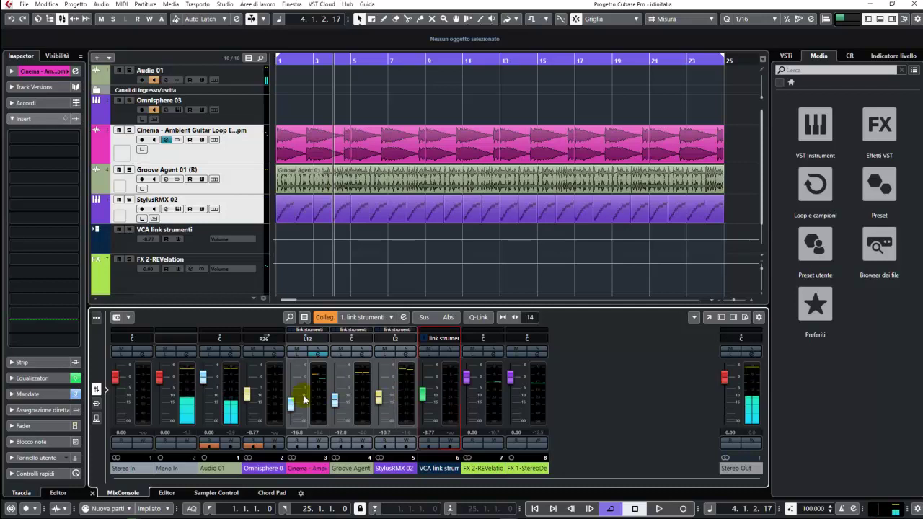
mouse_move(424, 396)
mouse_down()
mouse_move(422, 426)
mouse_move(421, 389)
mouse_up()
ctrl+click(423, 393)
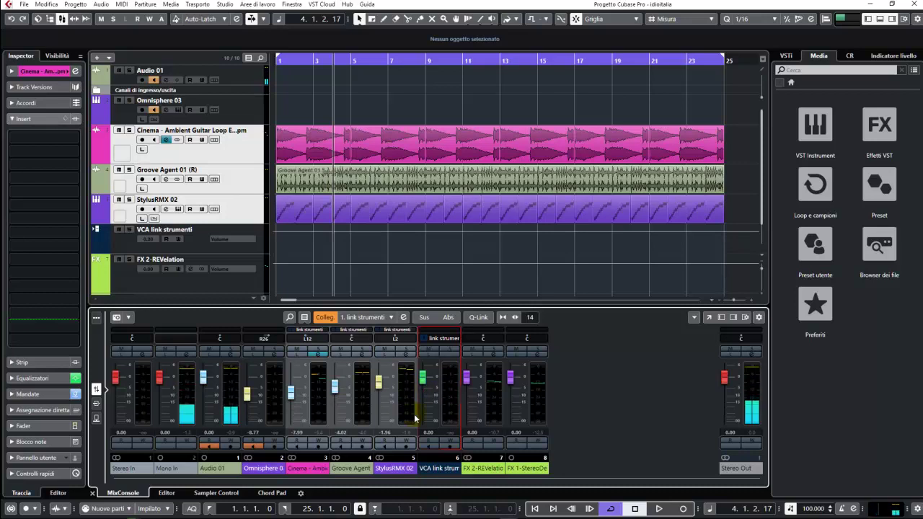
Suspend the link during playback, pull the Groove Agent and Cinema faders almost fully down, and set StylusRMX 02 to about -4.62 dB.
click(425, 320)
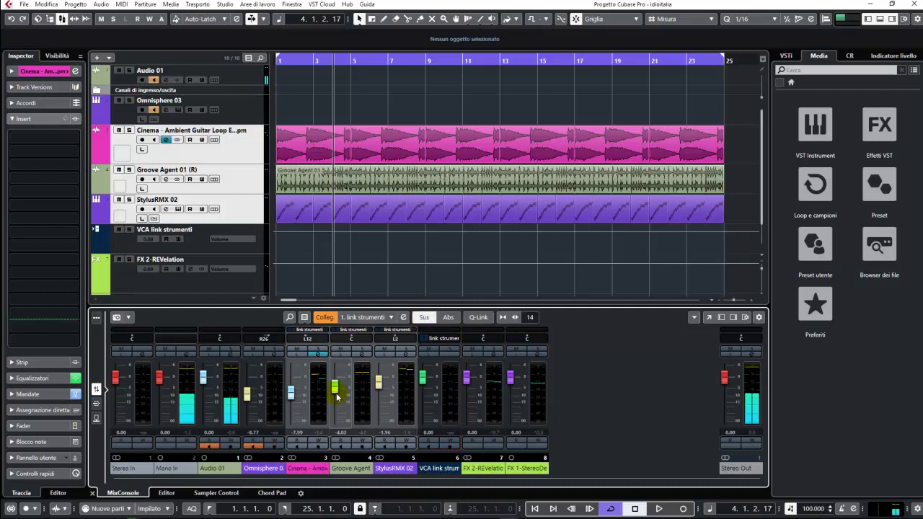
key(space)
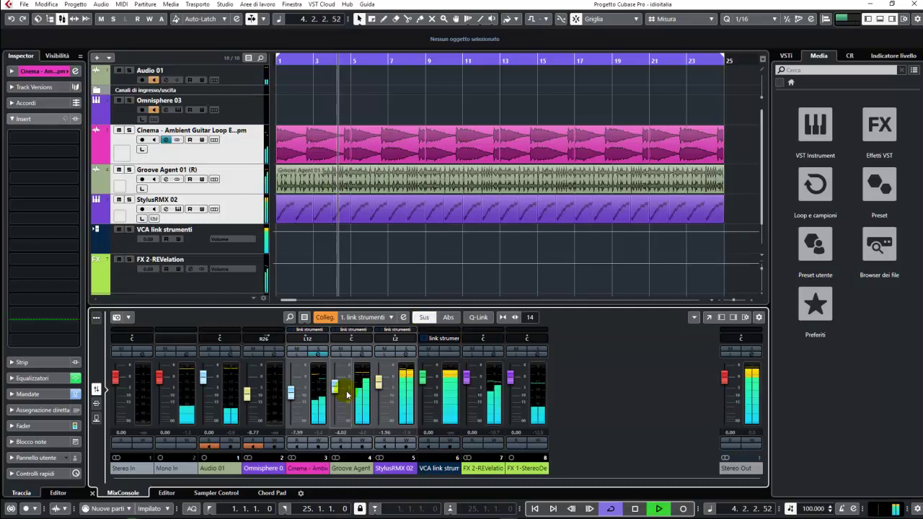
drag(334, 380, 291, 419)
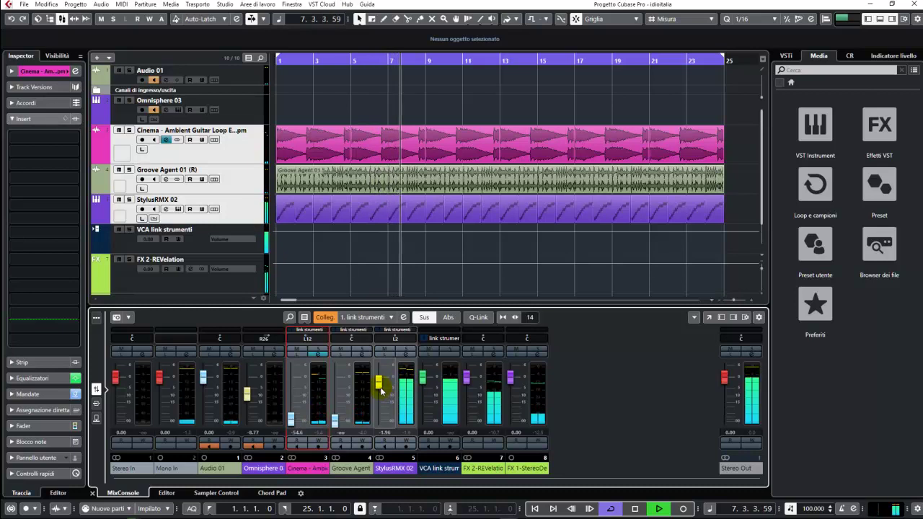
drag(380, 390, 379, 393)
click(333, 420)
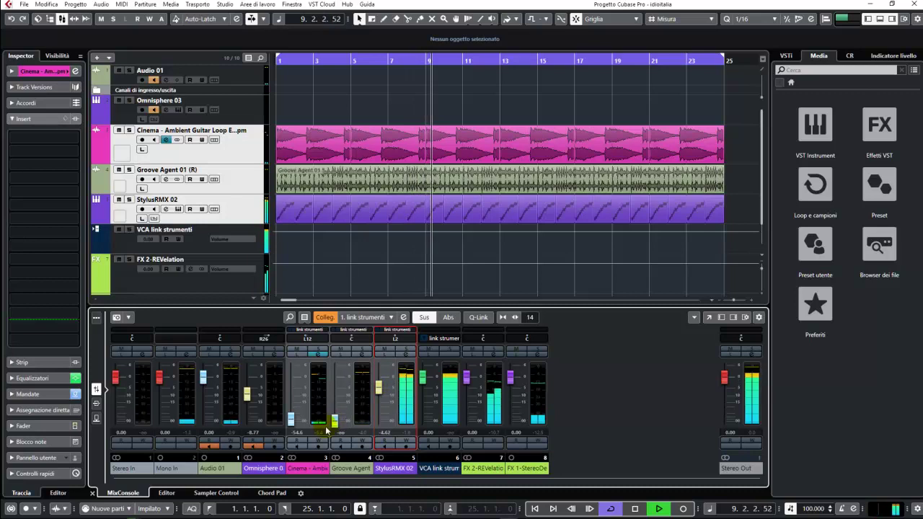
Raise the Groove Agent fader to about -1.66 dB and the Cinema guitar fader to about -10.7 dB.
drag(333, 422, 333, 382)
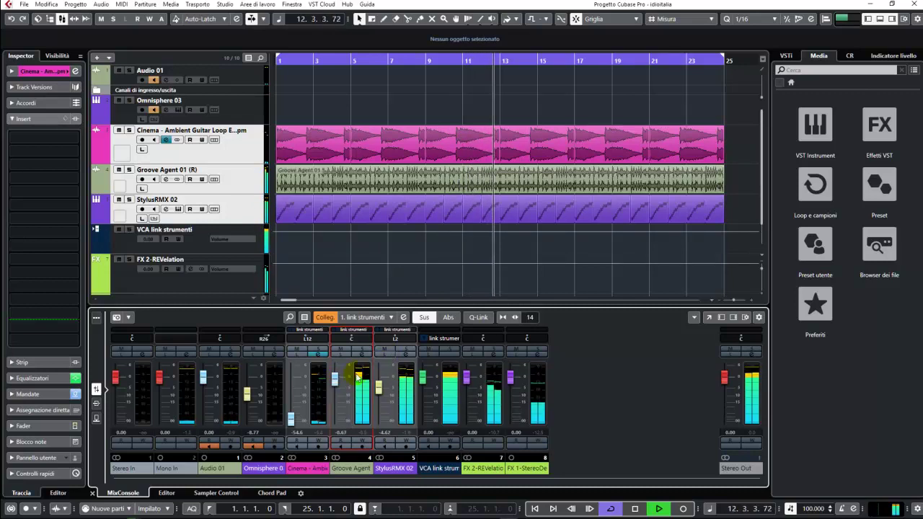
drag(291, 421, 291, 401)
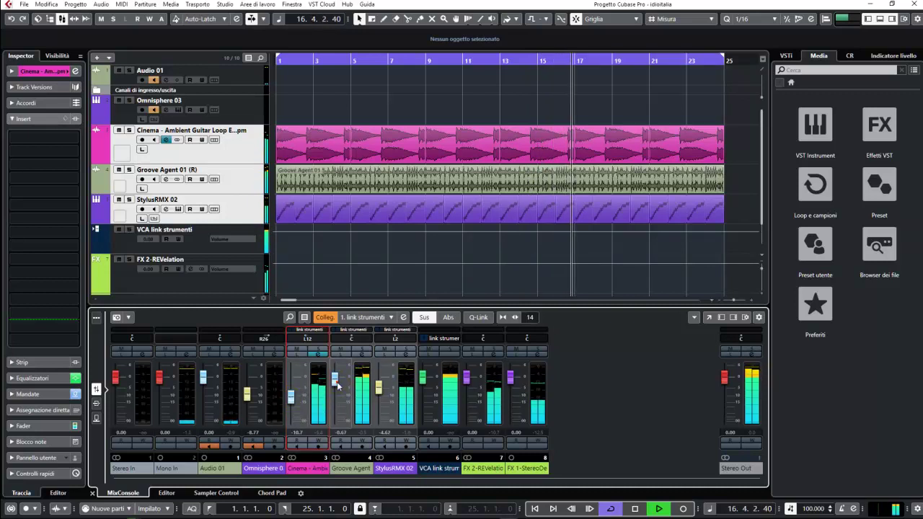
drag(336, 385, 335, 390)
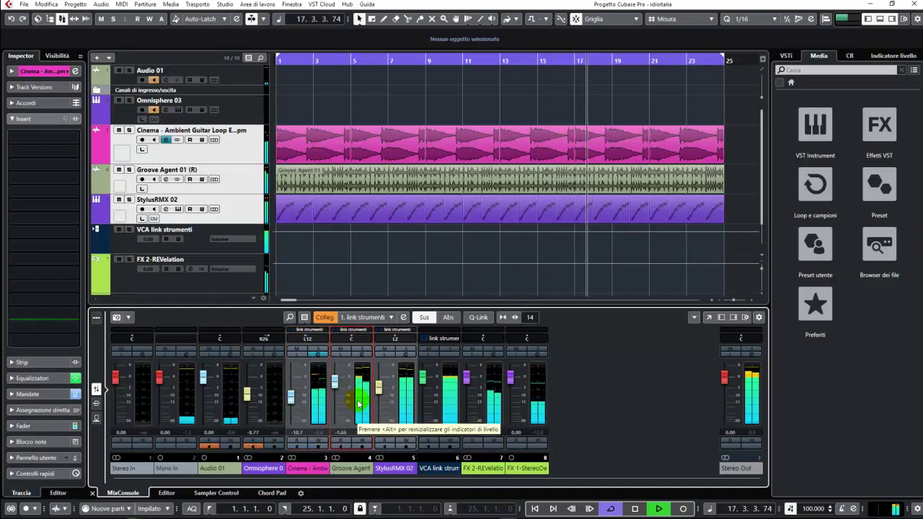
Reactivate the suspended link and move the link strumenti VCA fader down and up, leaving it at about -18.5 dB.
click(425, 317)
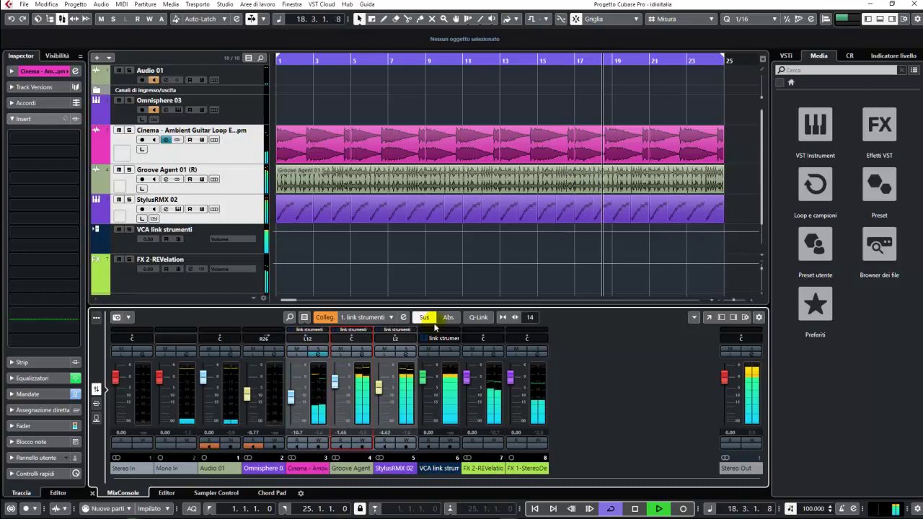
click(427, 319)
drag(422, 376, 429, 425)
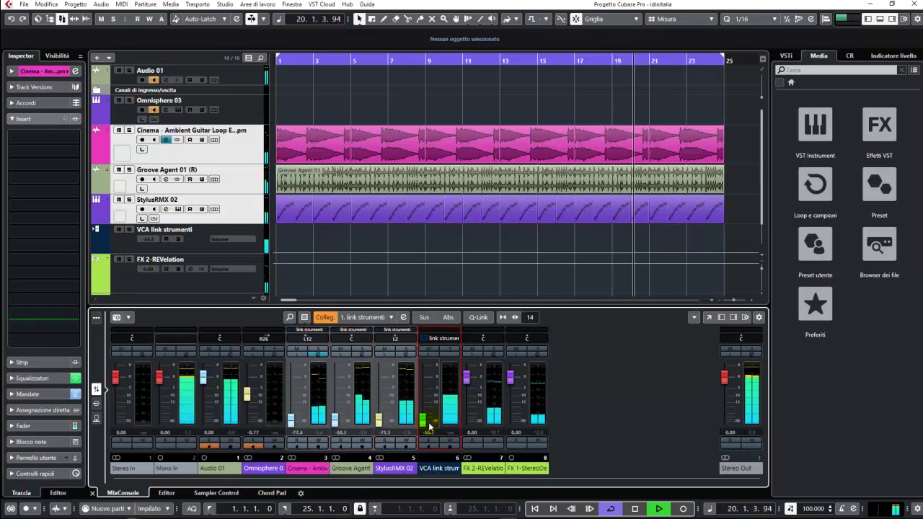
click(425, 318)
click(426, 320)
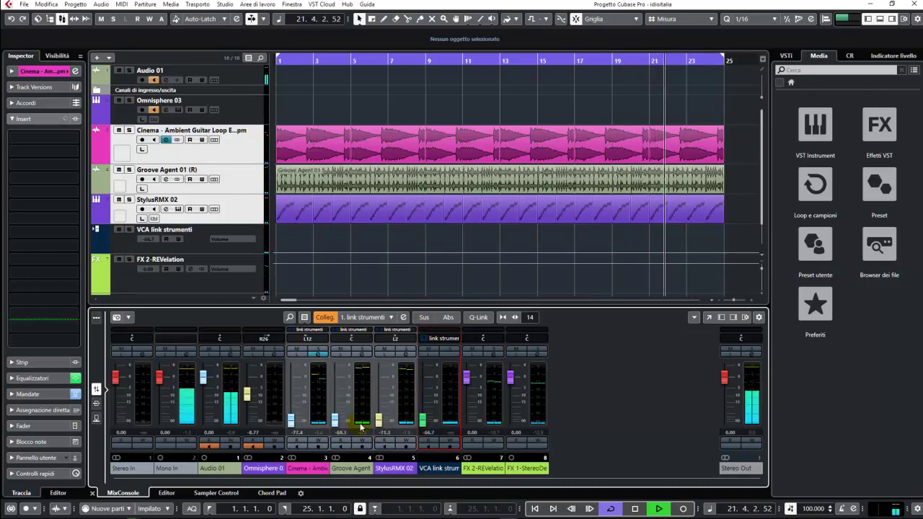
drag(420, 422, 423, 397)
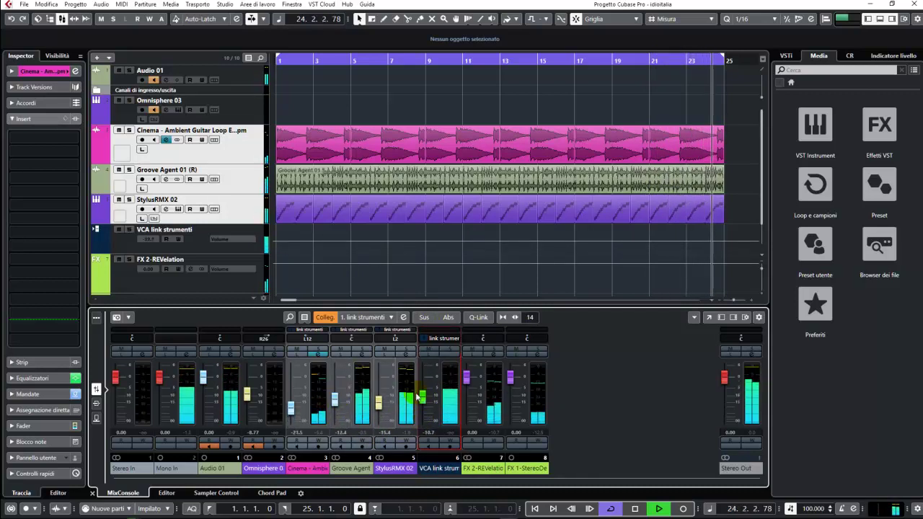
mouse_move(426, 402)
mouse_down()
mouse_move(424, 381)
mouse_move(423, 410)
mouse_up()
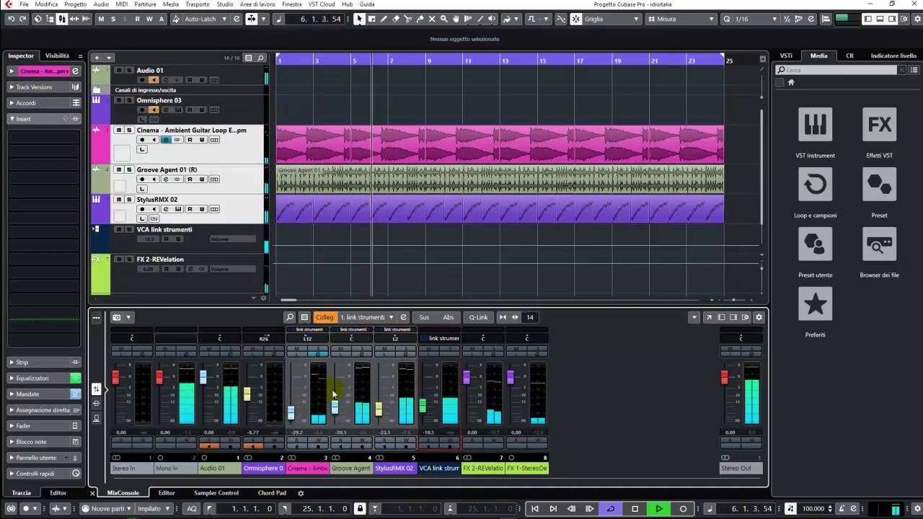
Check which link groups are available for the Cinema channel without changing its assignment, and stop playback.
right_click(322, 333)
mouse_move(364, 374)
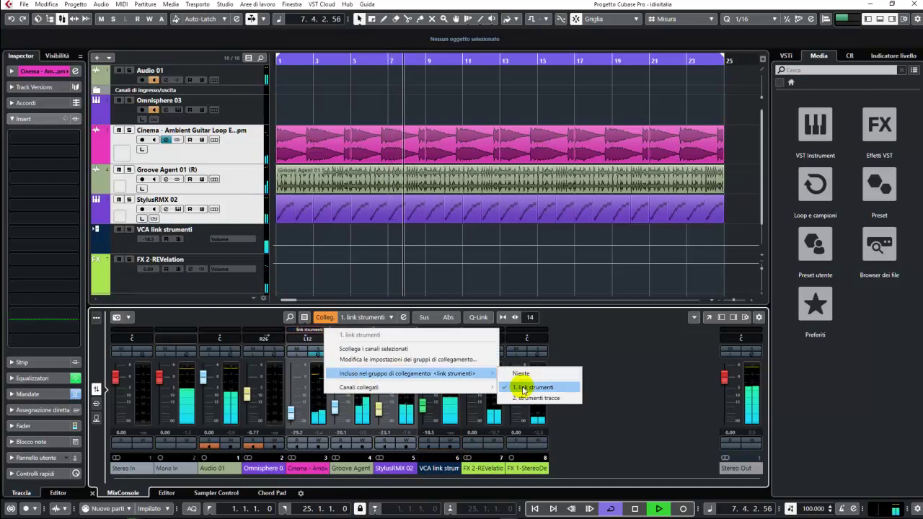
click(584, 353)
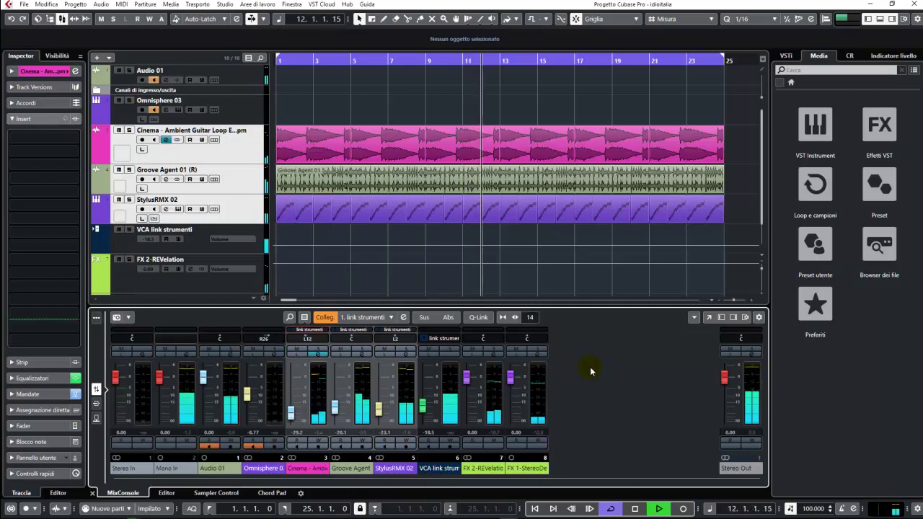
key(space)
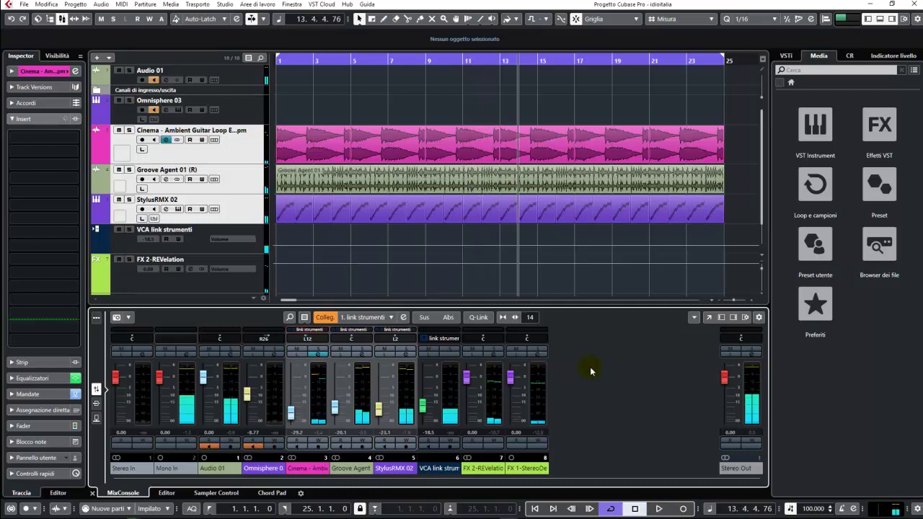
Audition 04_Guitar2_part_2 from the Guitar Spheres loops and adjust the preview's volume and playback options.
click(813, 186)
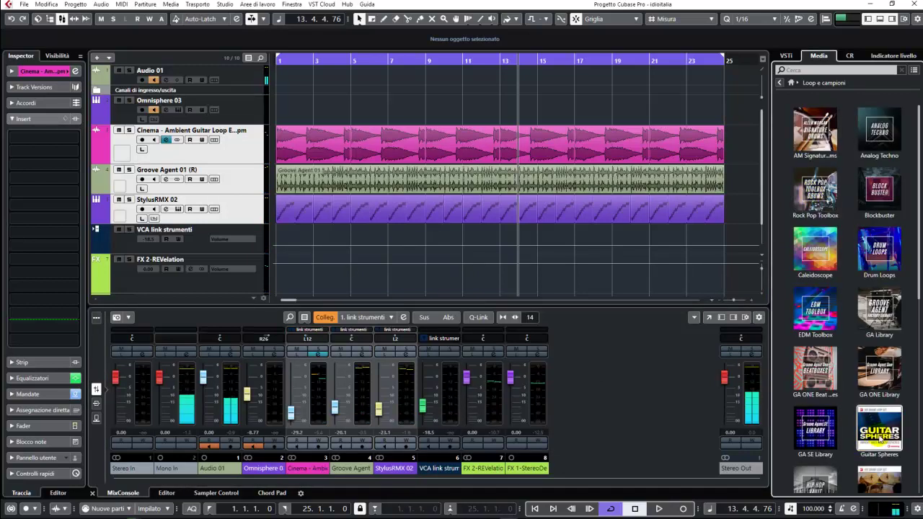
click(879, 435)
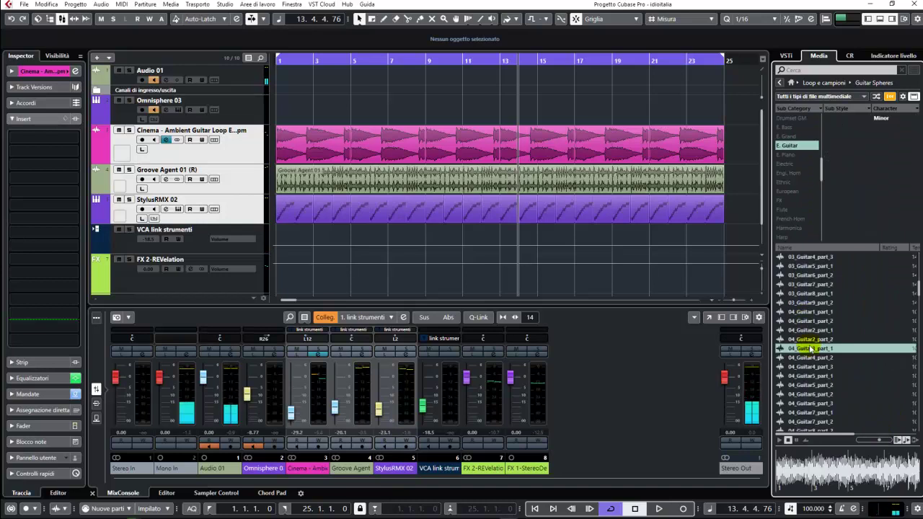
key(Up)
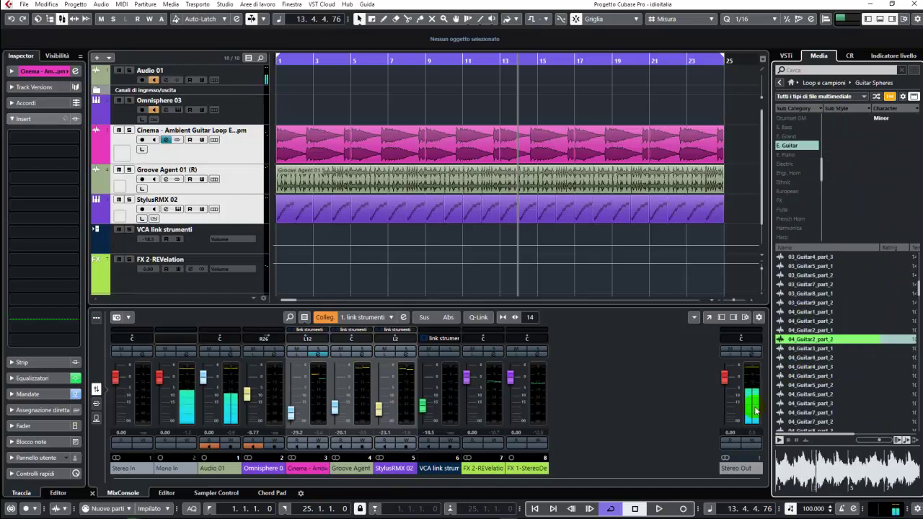
drag(878, 443, 870, 443)
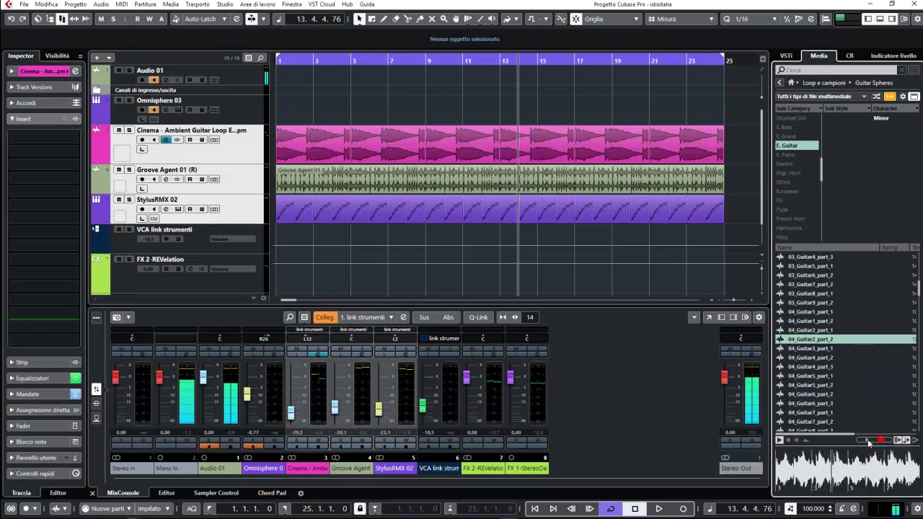
click(912, 441)
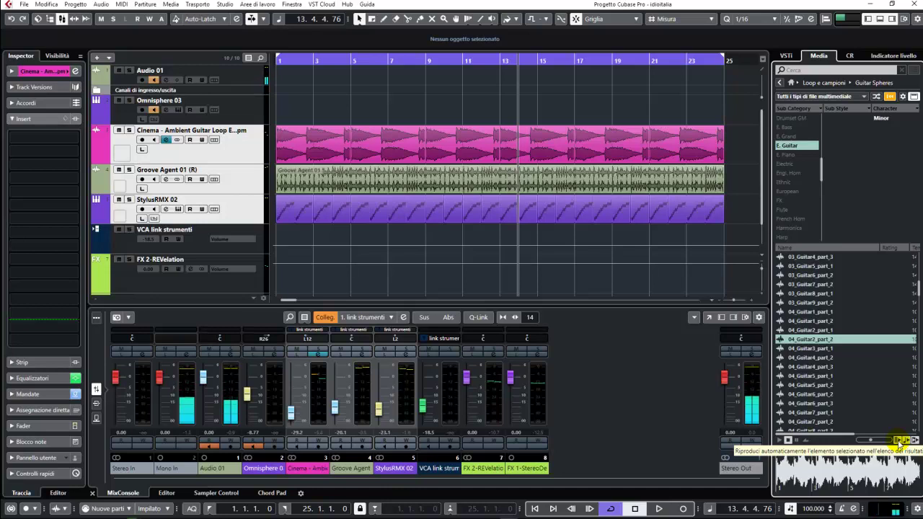
Play the project from the start and raise the link strumenti VCA fader to about -10.4 dB.
key(Home)
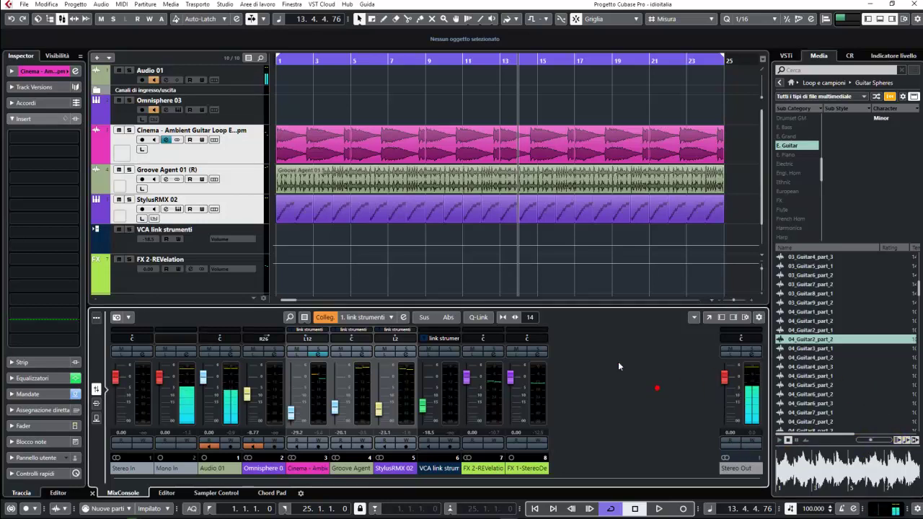
key(shift+f)
key(space)
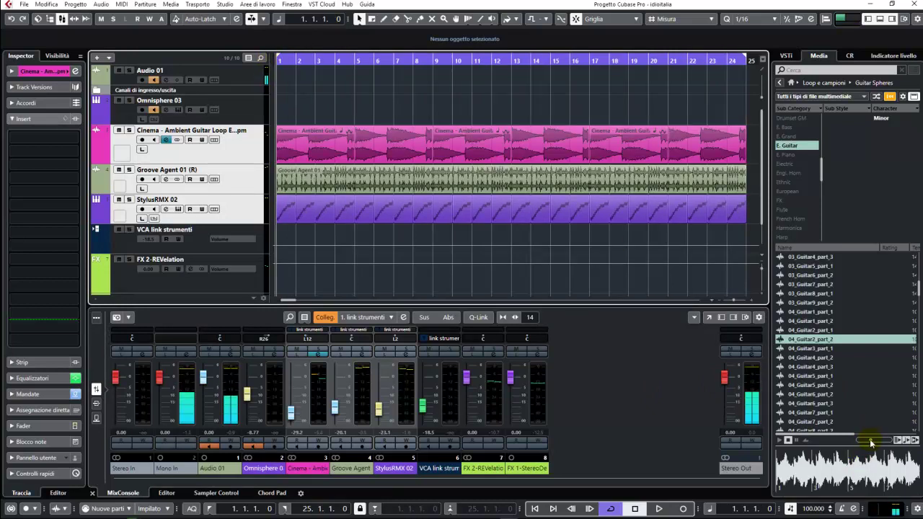
key(space)
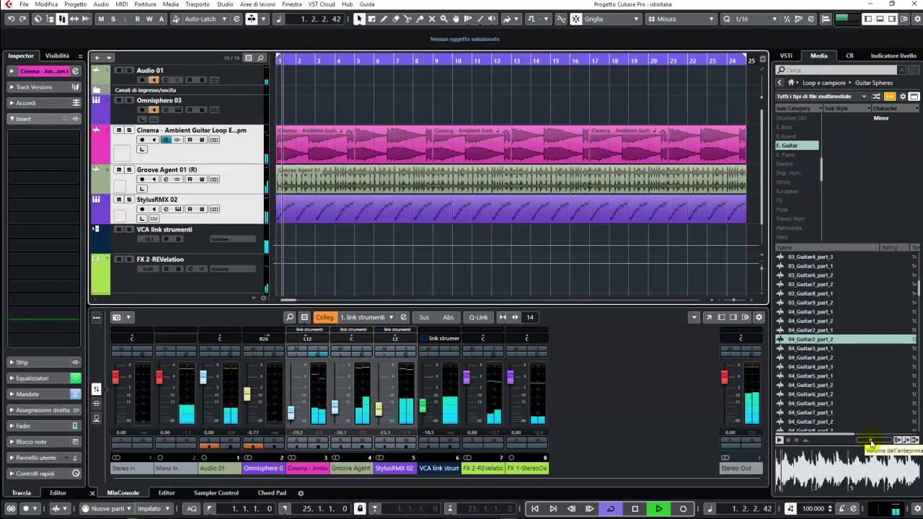
drag(423, 405, 421, 396)
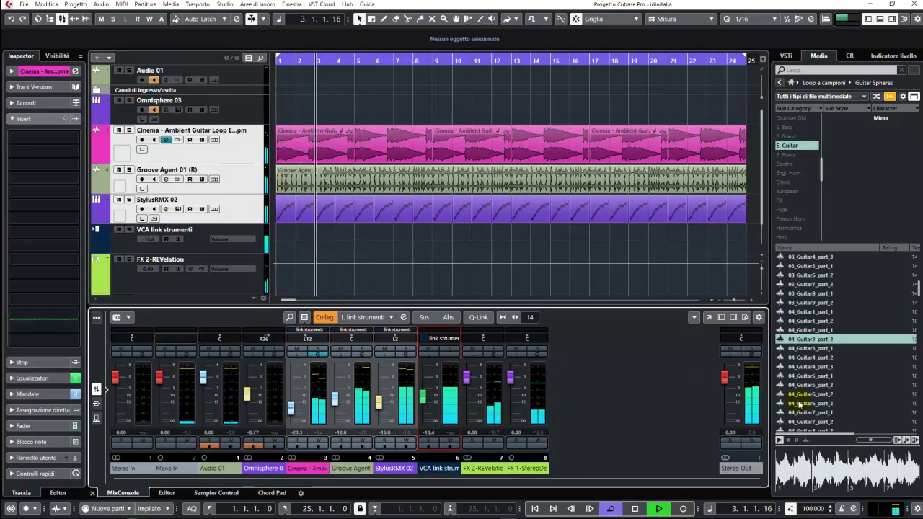
Raise the preview volume, audition 04_Guitar2_part_1 and 04_Guitar3_part_1 along with the project, and stop playback.
drag(872, 442, 885, 441)
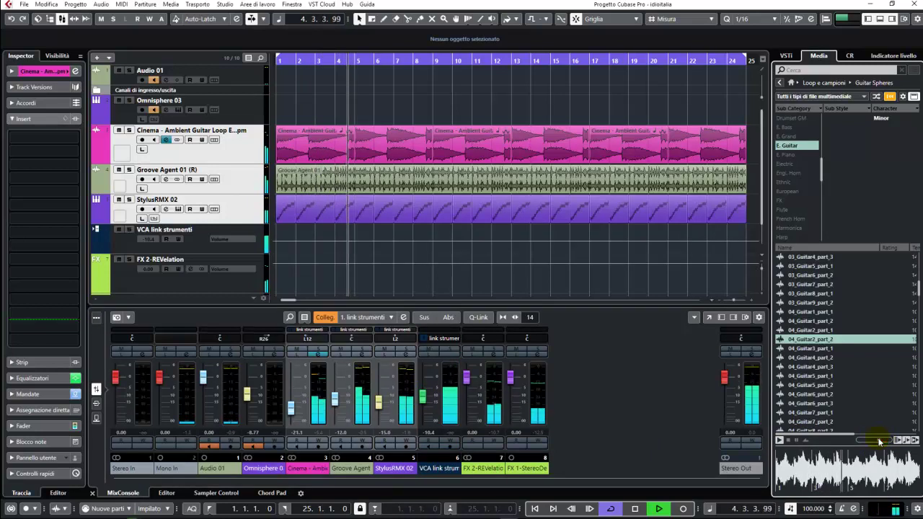
click(814, 330)
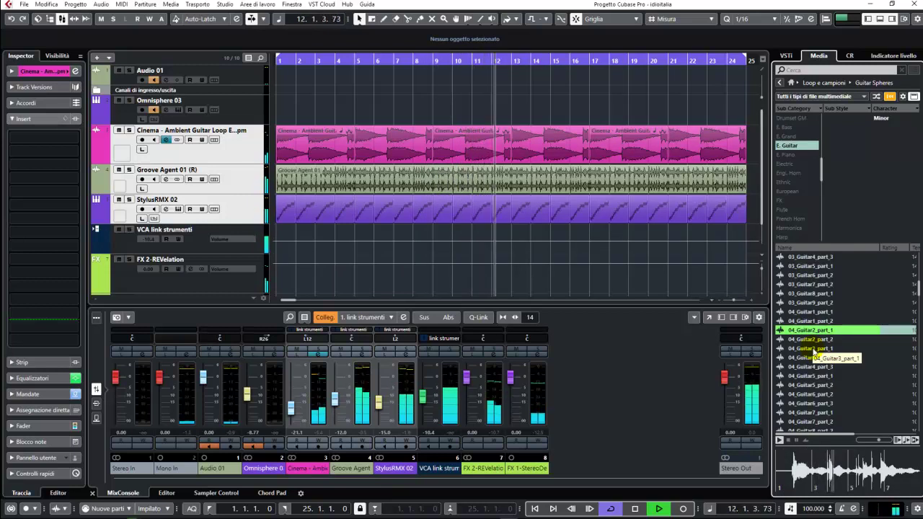
click(813, 349)
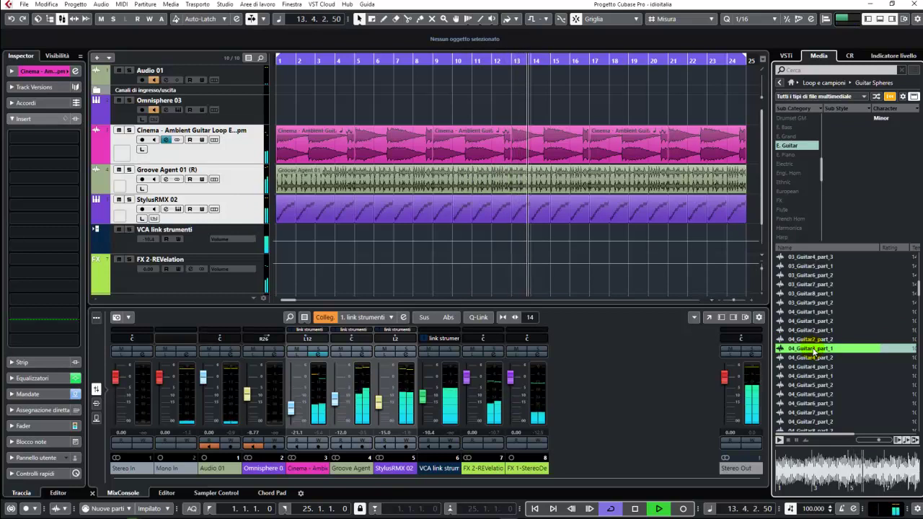
key(space)
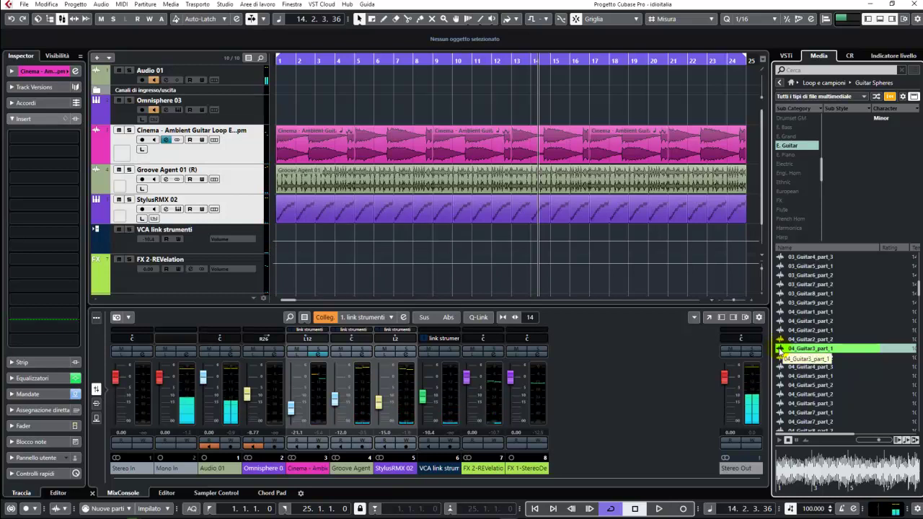
Add 04_Guitar3_part_1 on a new track at bar 1, place the track above Cinema, and repeat the event up to bar 25.
drag(778, 351, 343, 251)
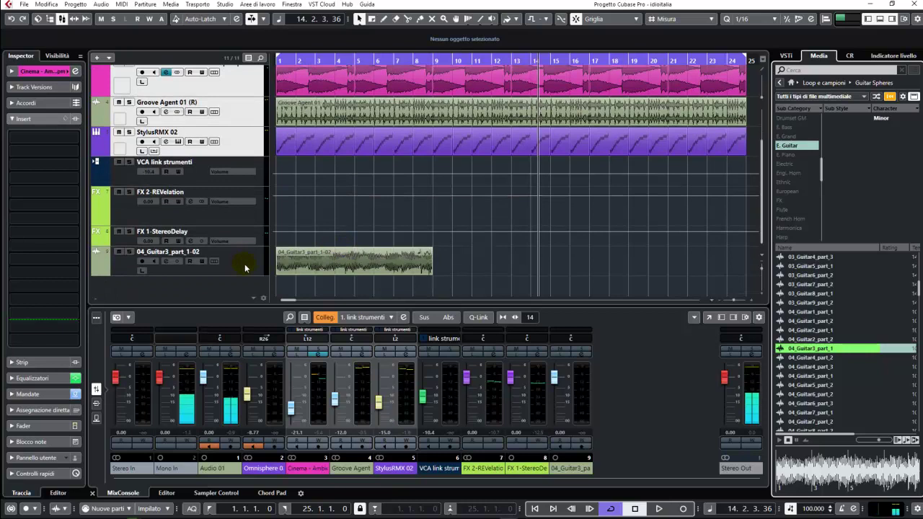
drag(252, 266, 332, 137)
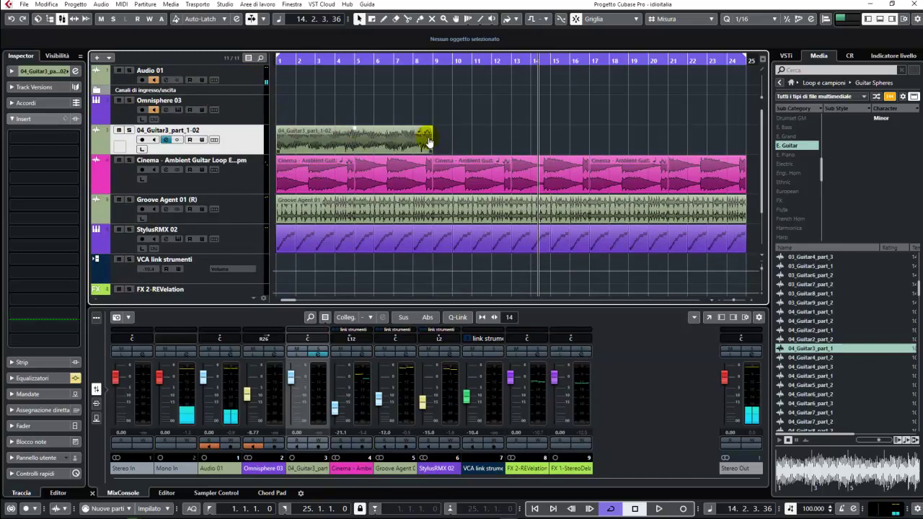
drag(429, 142, 620, 163)
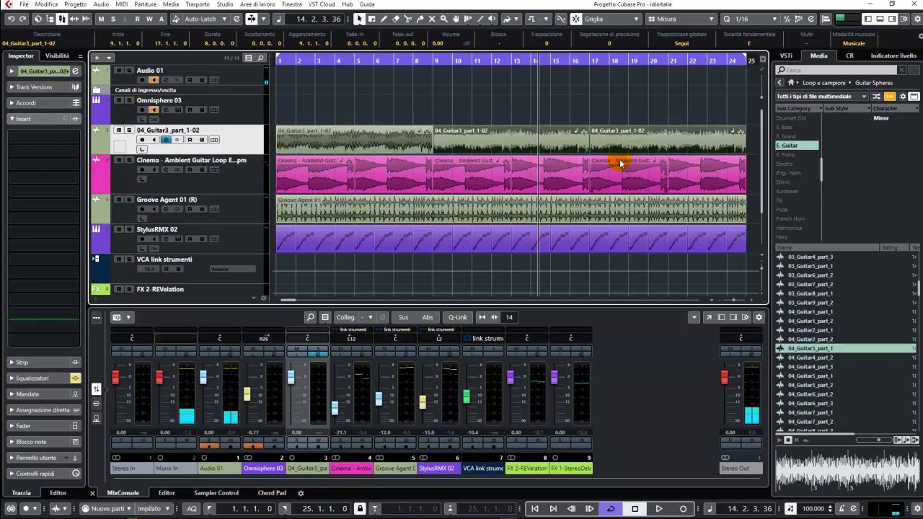
Split the 04_Guitar3_part_1-02 events into two-bar segments across the whole track with the Split tool.
click(283, 60)
right_click(320, 103)
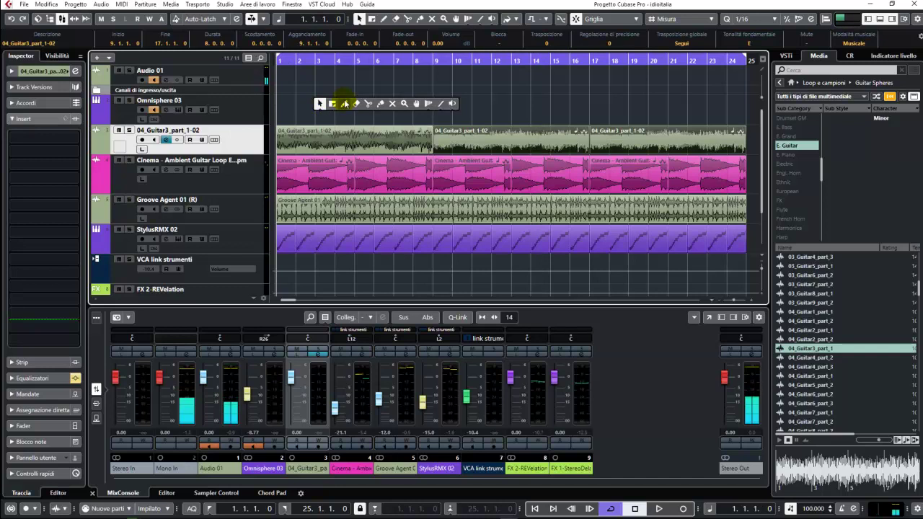
click(368, 103)
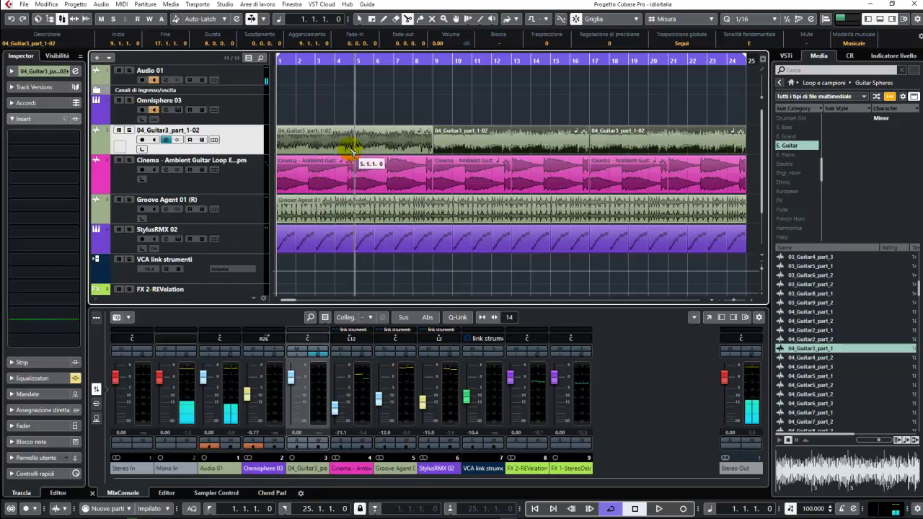
click(319, 143)
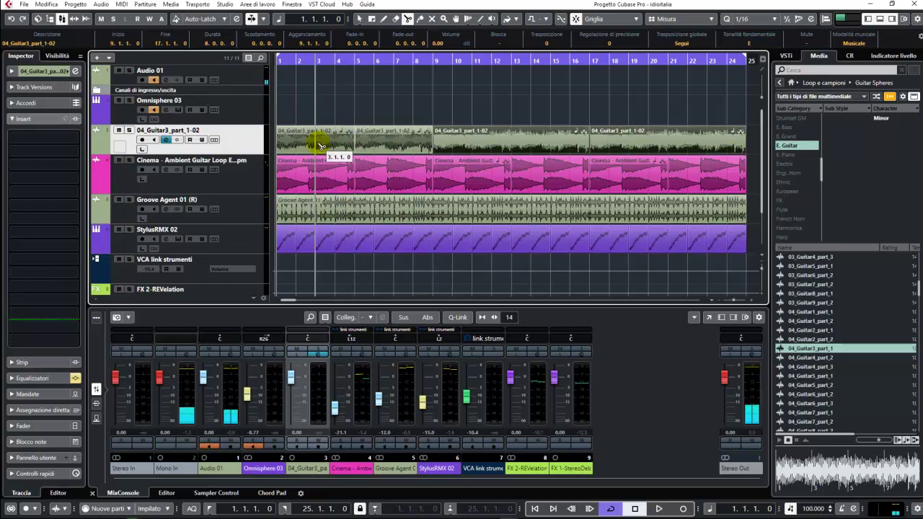
click(391, 138)
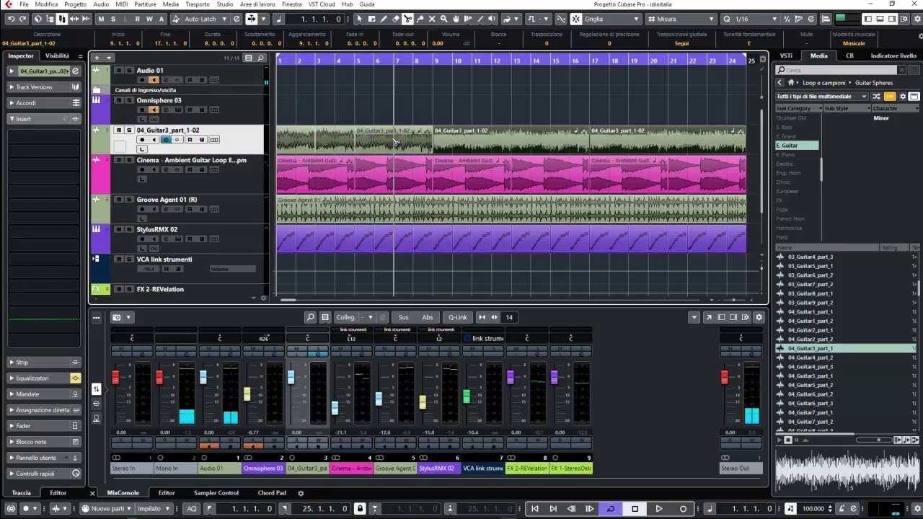
click(466, 140)
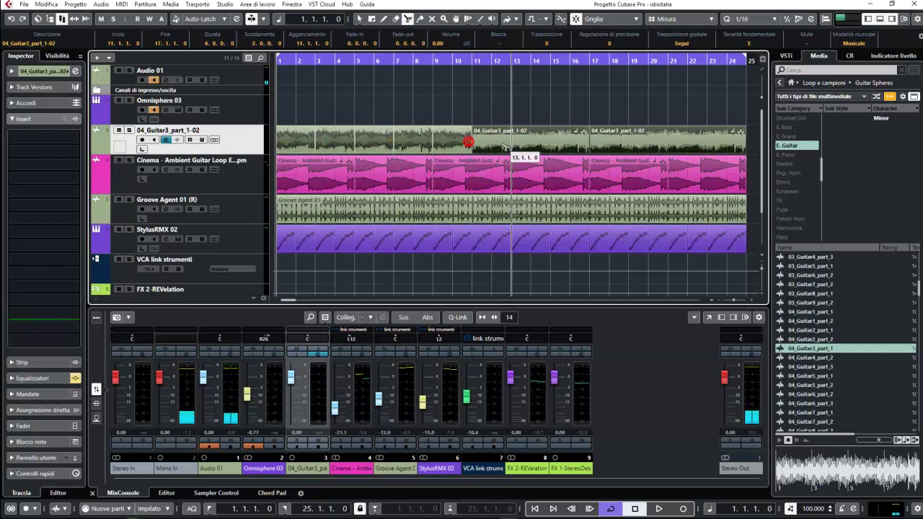
click(552, 136)
click(619, 137)
click(667, 143)
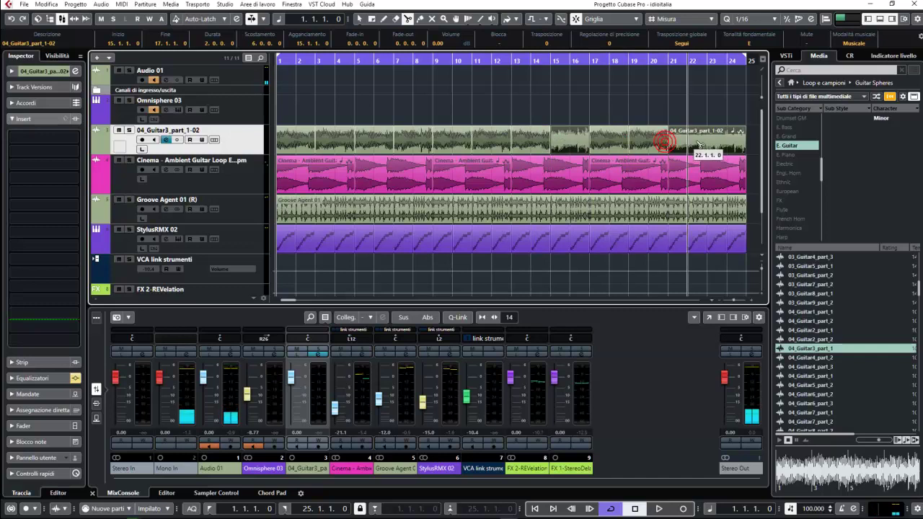
click(705, 139)
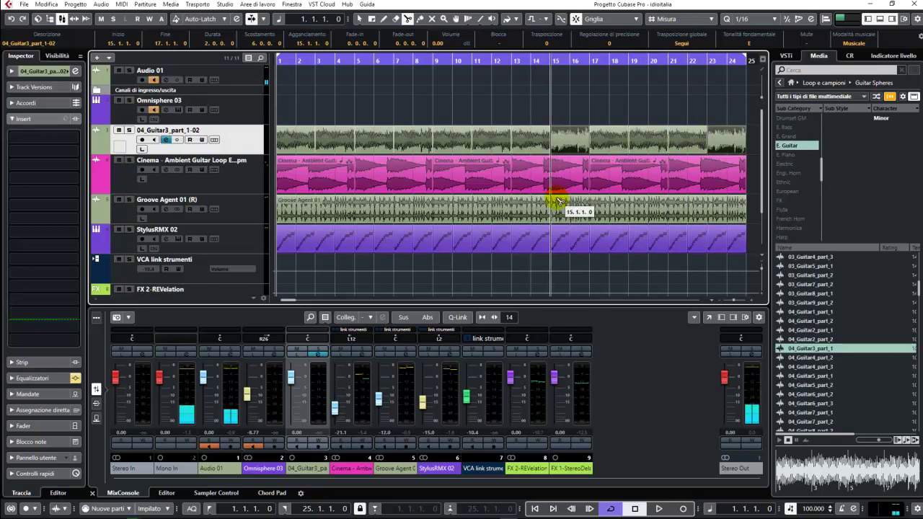
Mute every second two-bar guitar segment, at bars 3, 7, 11, 15, 19 and 23, with the Mute tool.
right_click(361, 185)
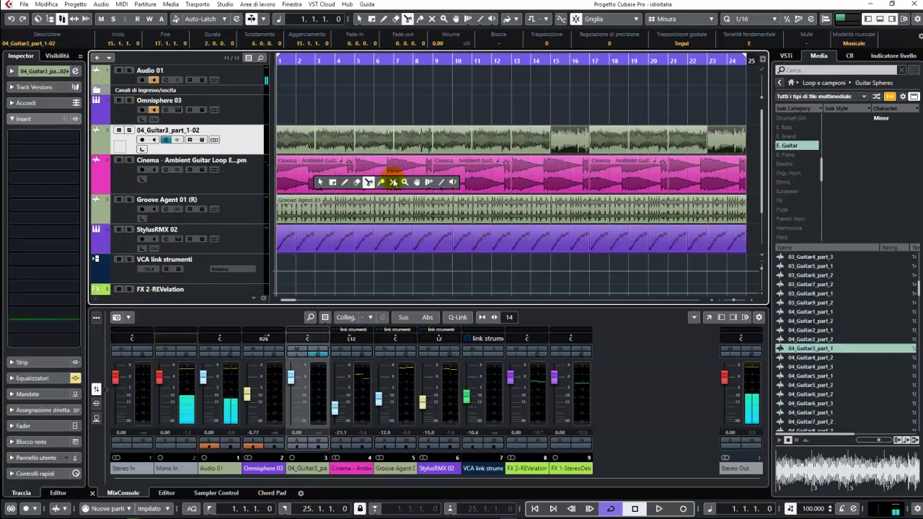
click(394, 182)
click(294, 147)
click(328, 139)
click(395, 135)
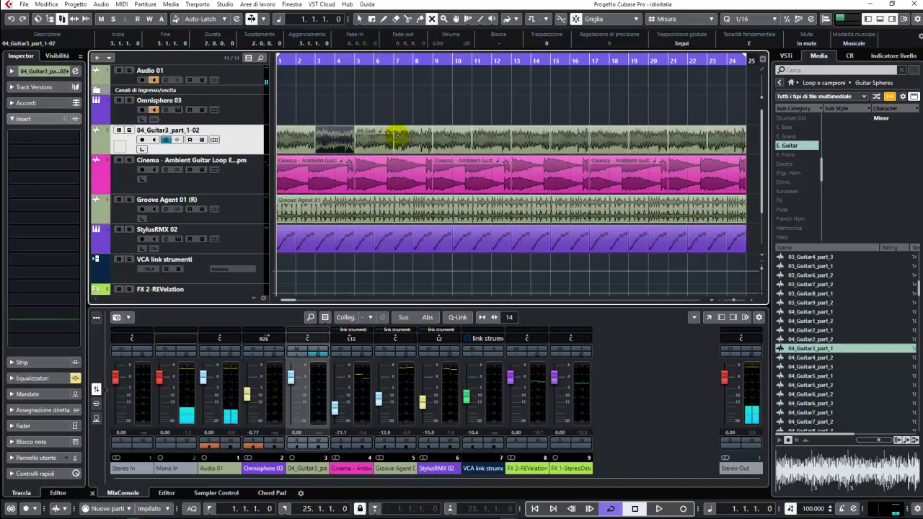
click(403, 143)
click(561, 142)
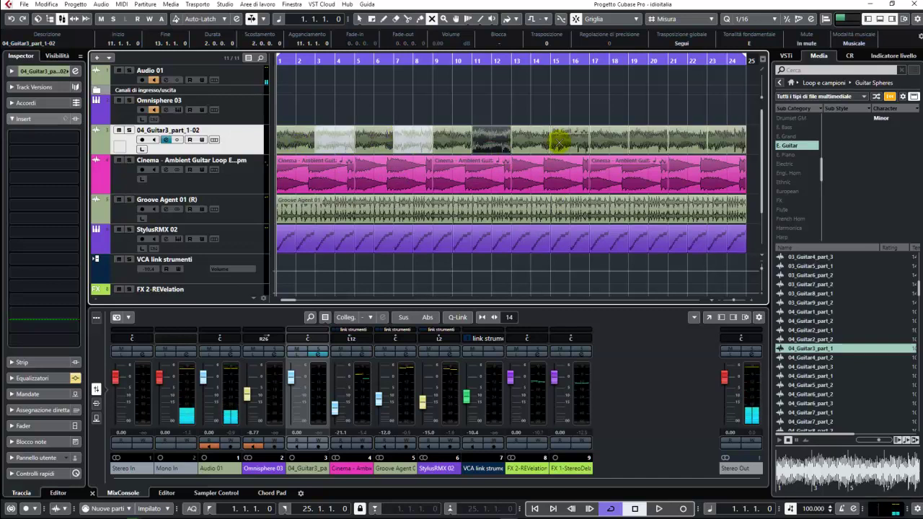
click(649, 137)
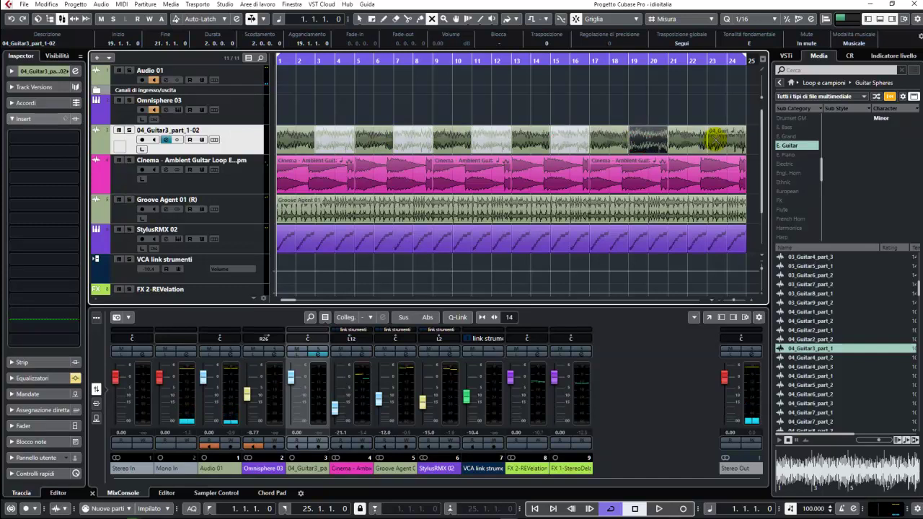
click(714, 139)
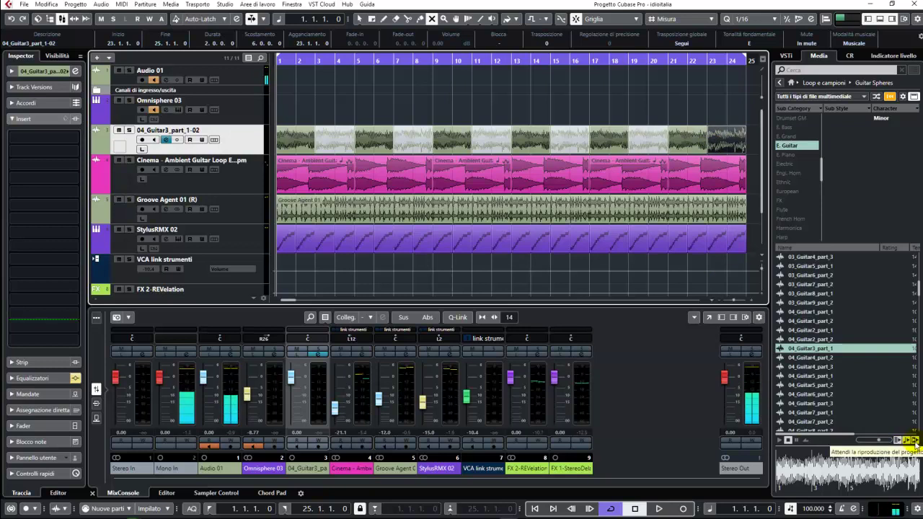
Listen briefly to the arrangement from the start, stop it, and raise the link strumenti VCA fader to about -3.51 dB.
click(856, 476)
key(space)
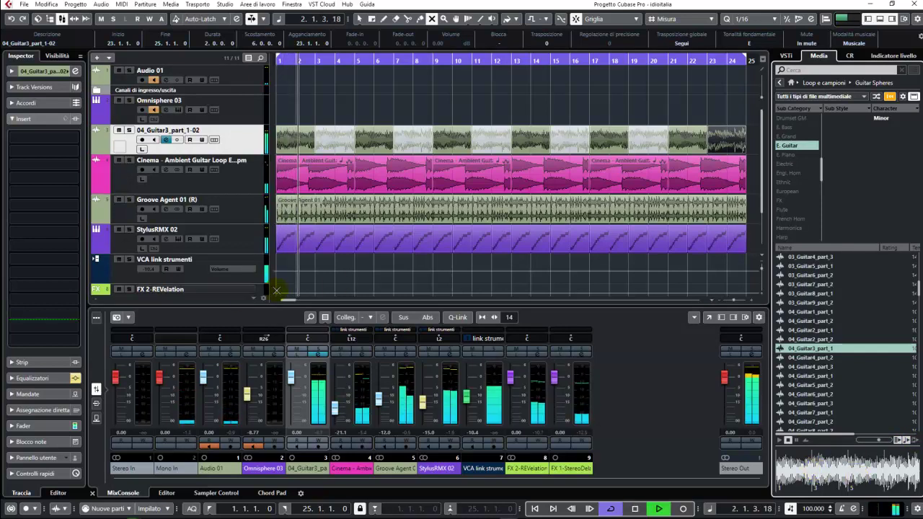
key(space)
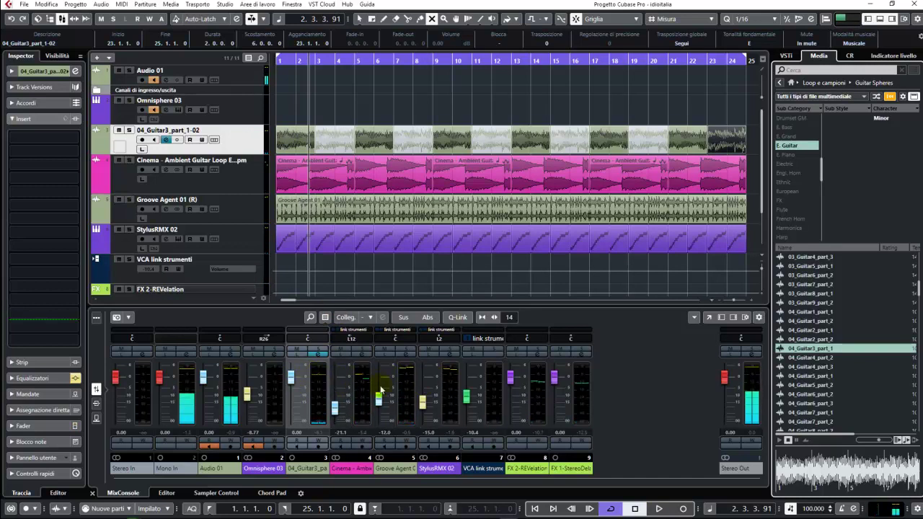
click(464, 401)
scroll(459, 399, up, 5)
scroll(457, 400, up, 3)
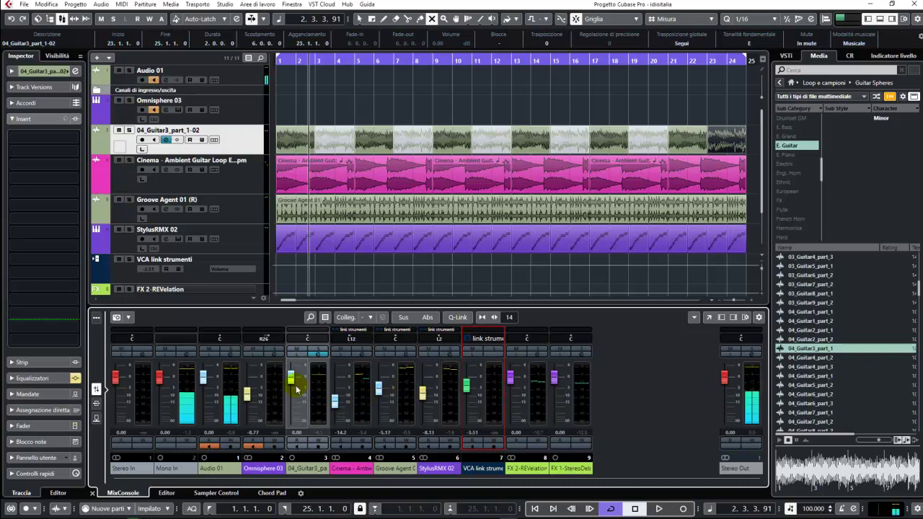
During playback, lower the 04_Guitar3_part_1-02 fader to about -7.86 dB and pan the channel to L50.
key(space)
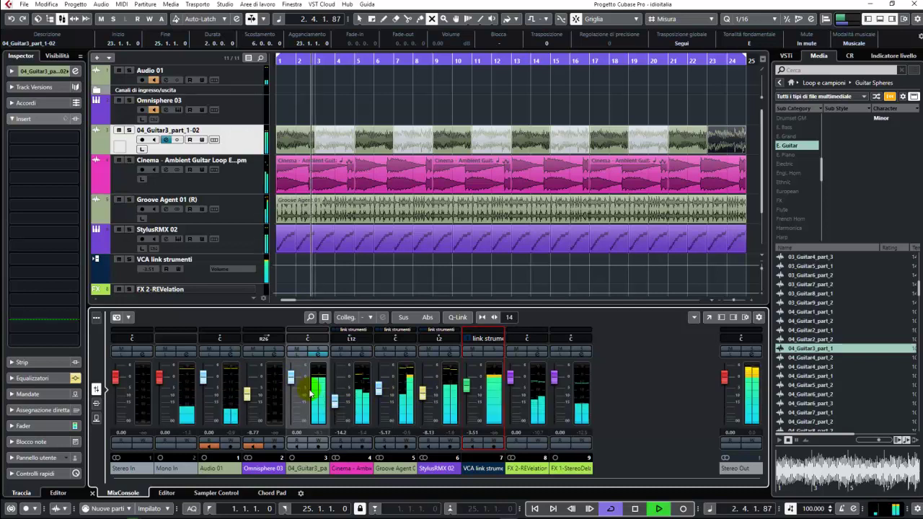
scroll(291, 385, down, 3)
scroll(291, 389, down, 3)
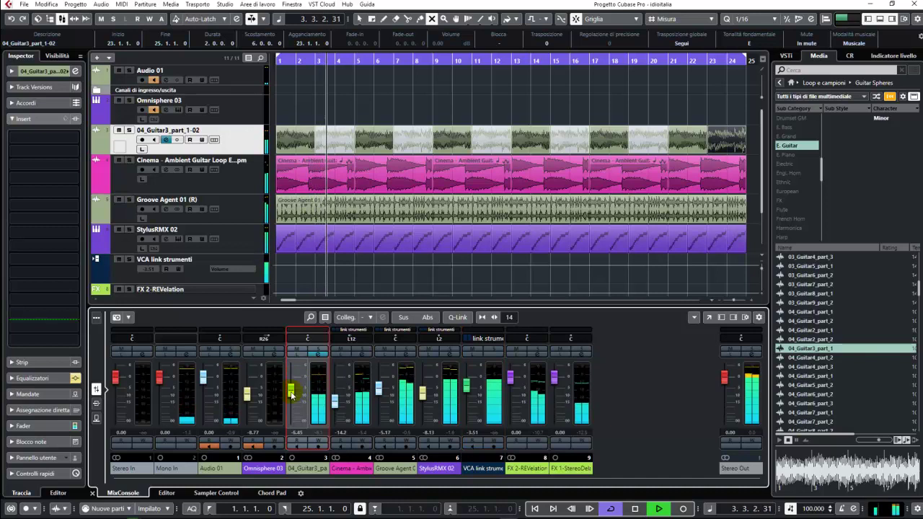
scroll(291, 393, down, 2)
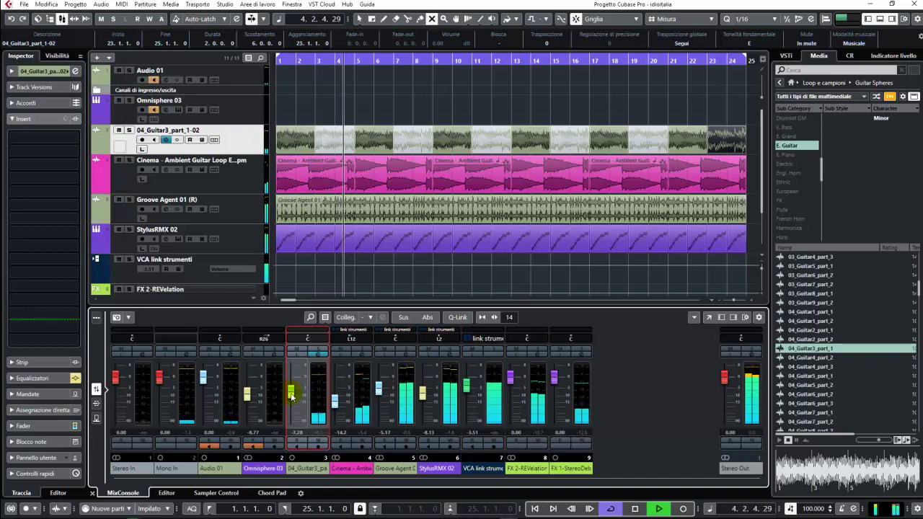
scroll(306, 339, down, 10)
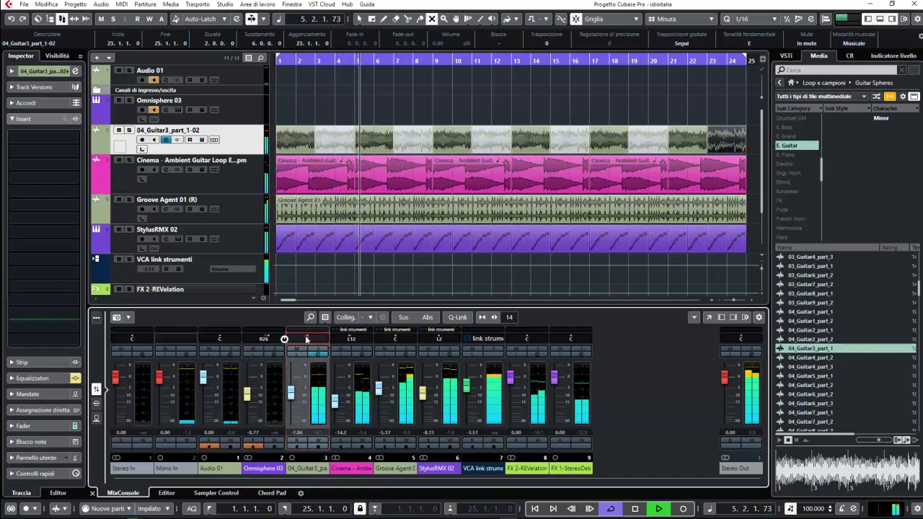
scroll(296, 340, down, 5)
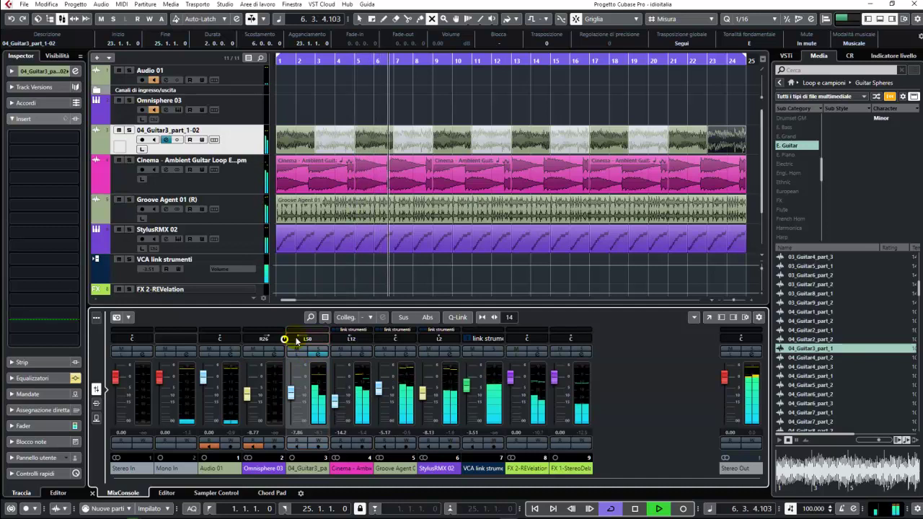
Pan the 04_Guitar3_part_1-02 channel further to L81, set its fader to about -6.45 dB, and stop playback.
click(292, 395)
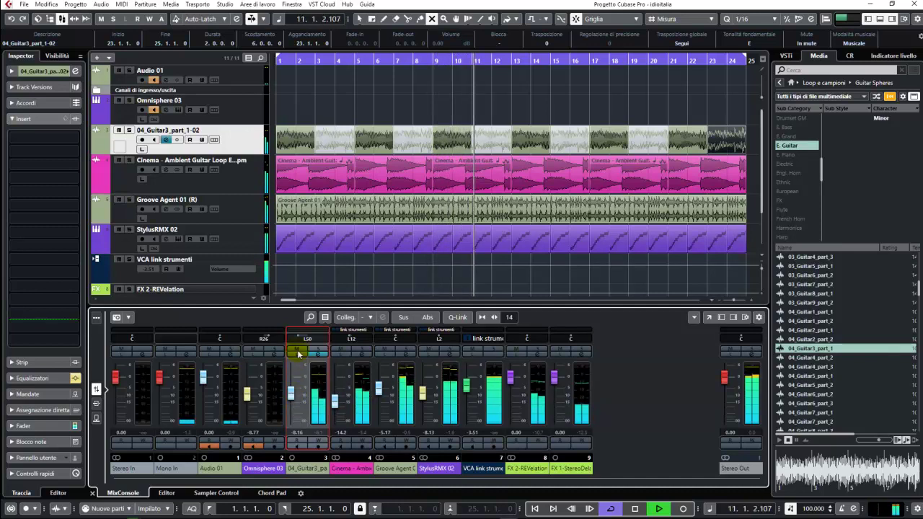
drag(300, 336, 294, 335)
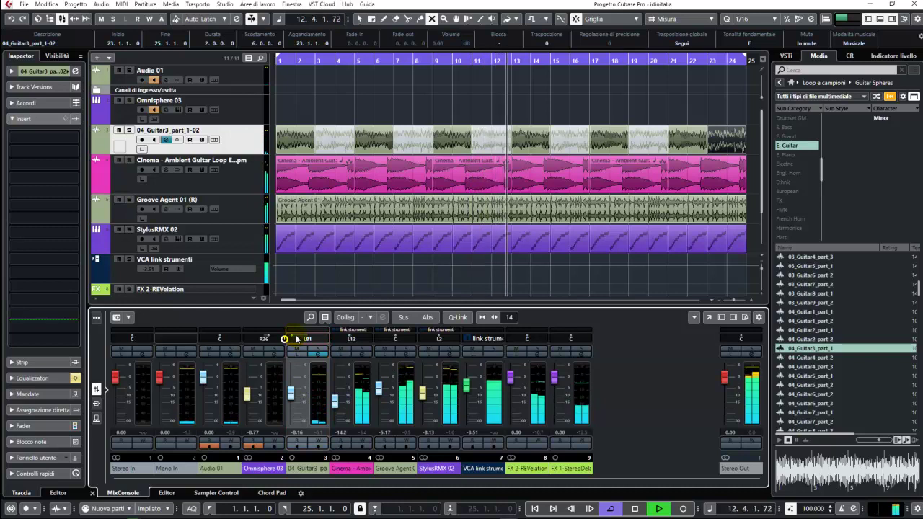
drag(291, 400, 291, 396)
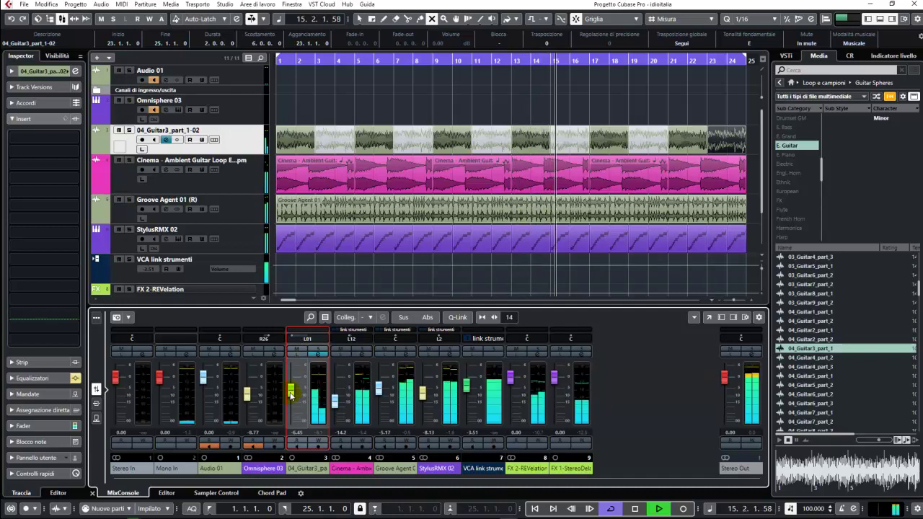
key(space)
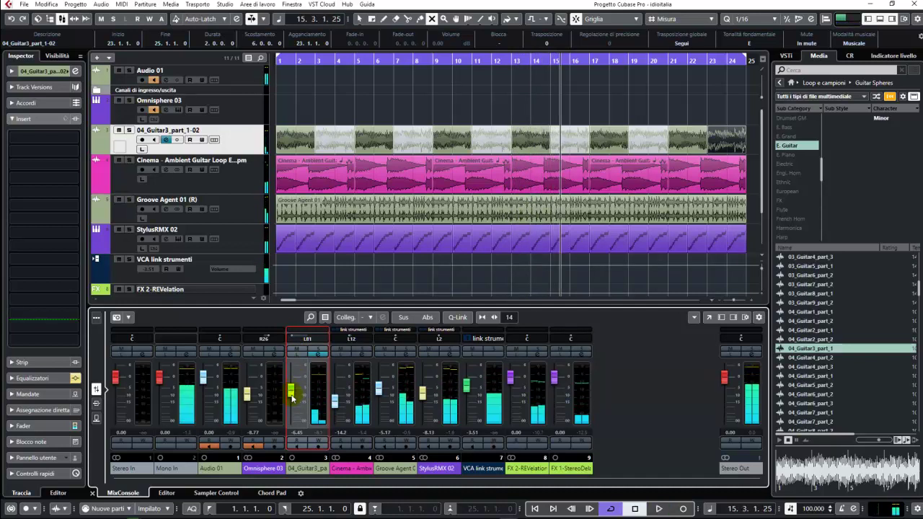
Add the 04_Guitar3_part_1-02 channel to the link strumenti link group.
click(325, 332)
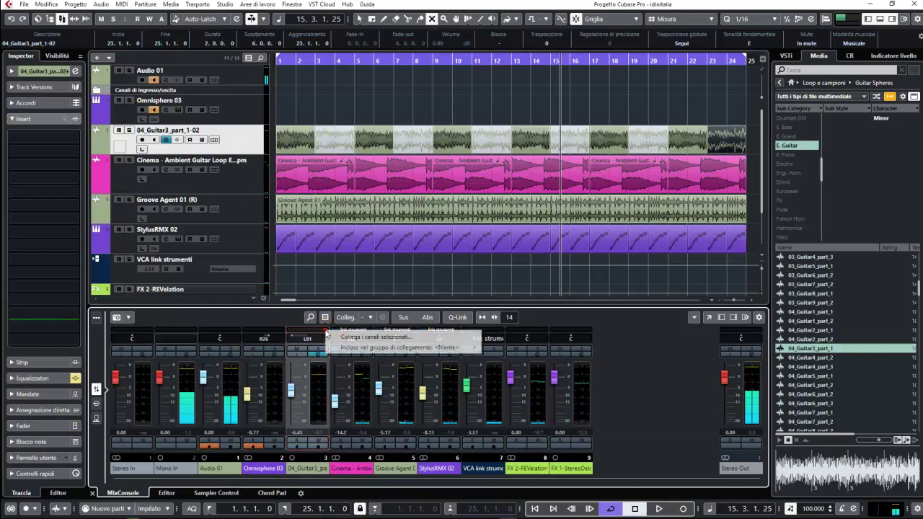
mouse_move(386, 350)
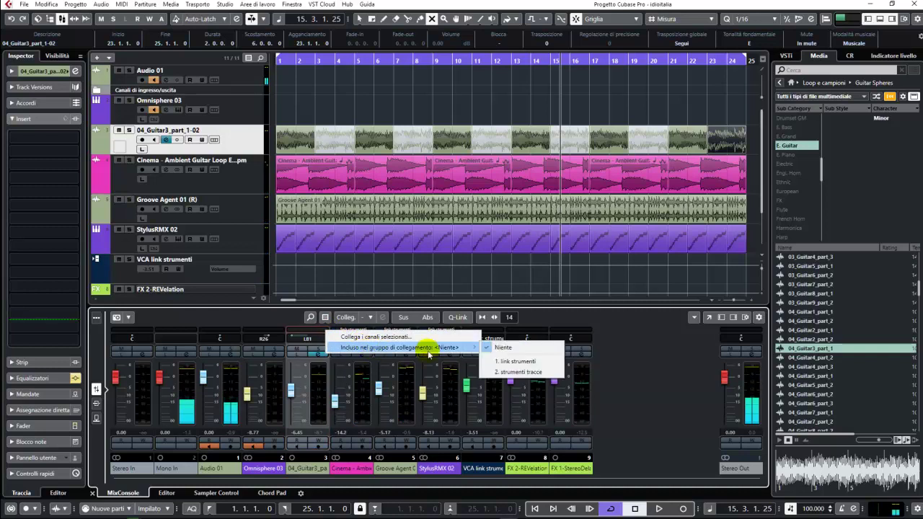
click(522, 361)
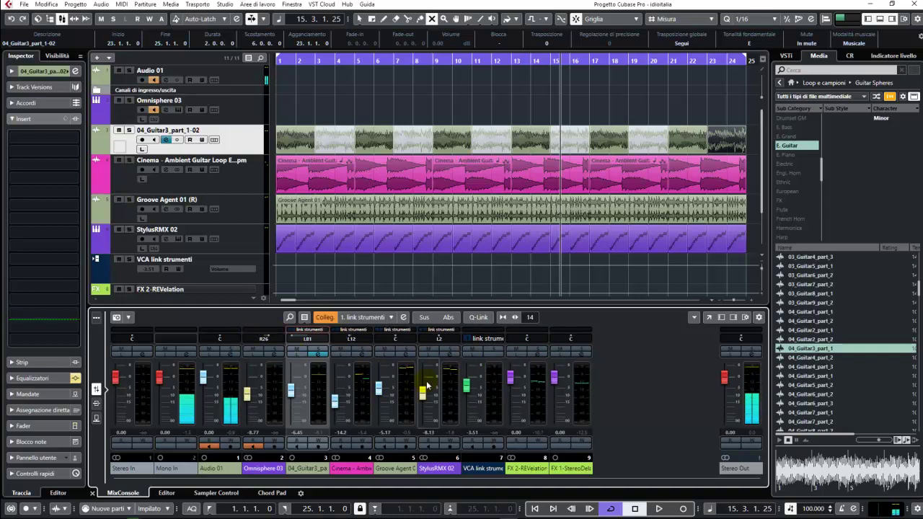
During playback, gradually lower the link strumenti VCA fader all the way to -∞.
scroll(470, 395, down, 5)
key(space)
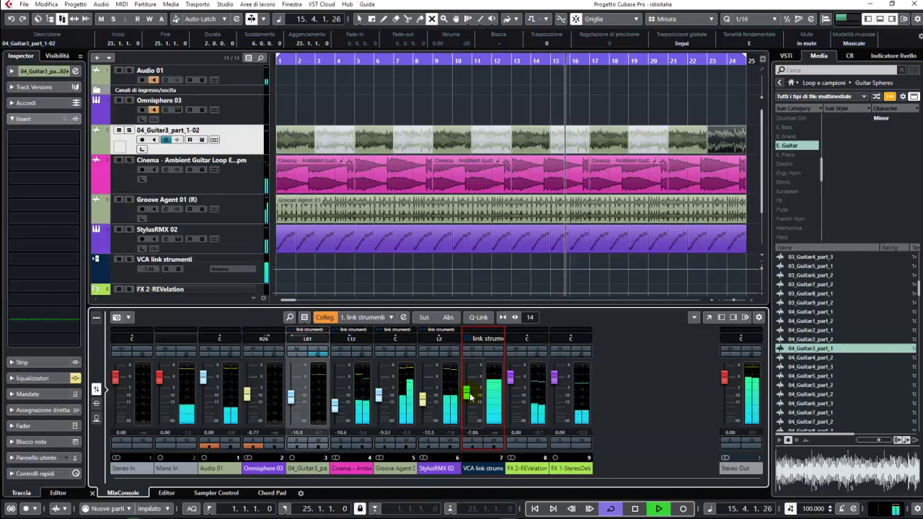
scroll(470, 395, down, 5)
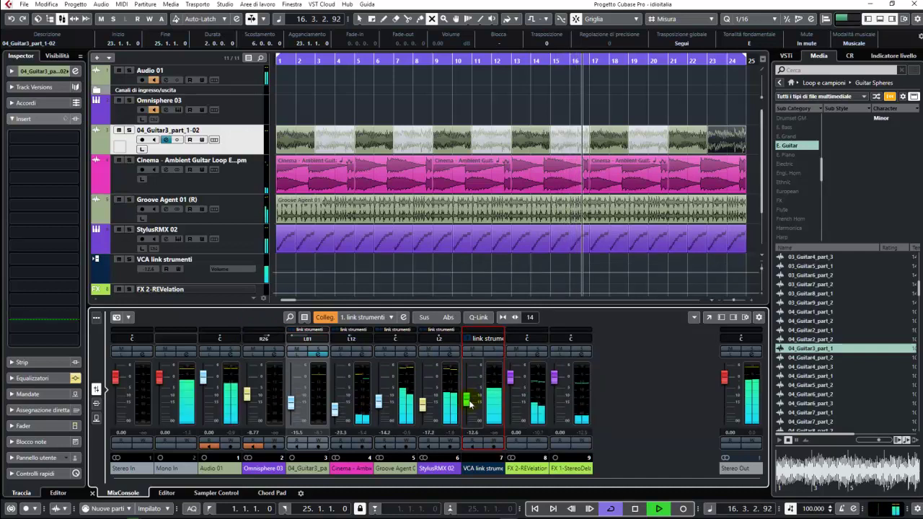
scroll(468, 407, down, 3)
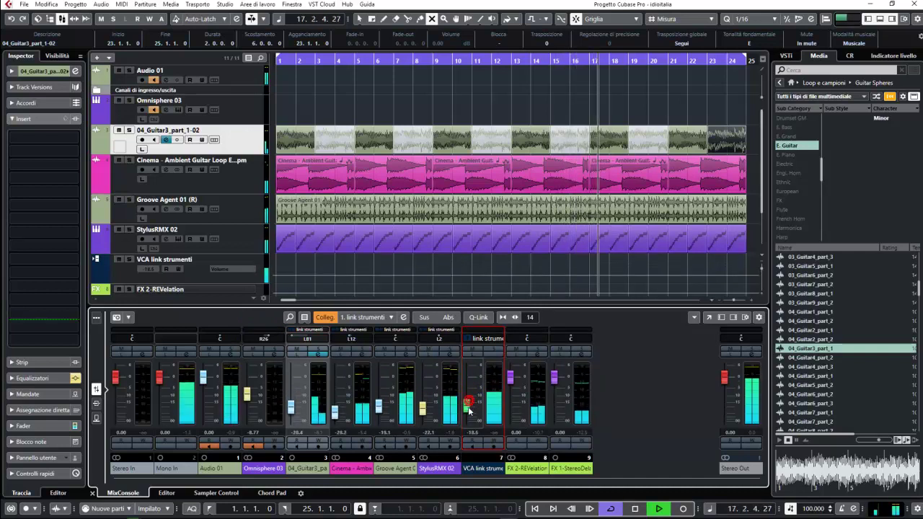
drag(468, 407, 474, 438)
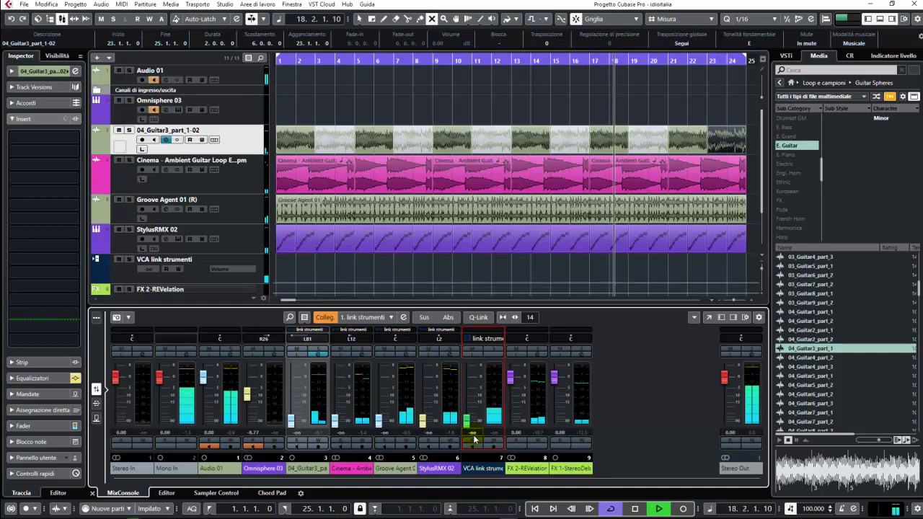
Rename the Audio 01 channel as la mia voce.
click(216, 470)
text(la mia voc)
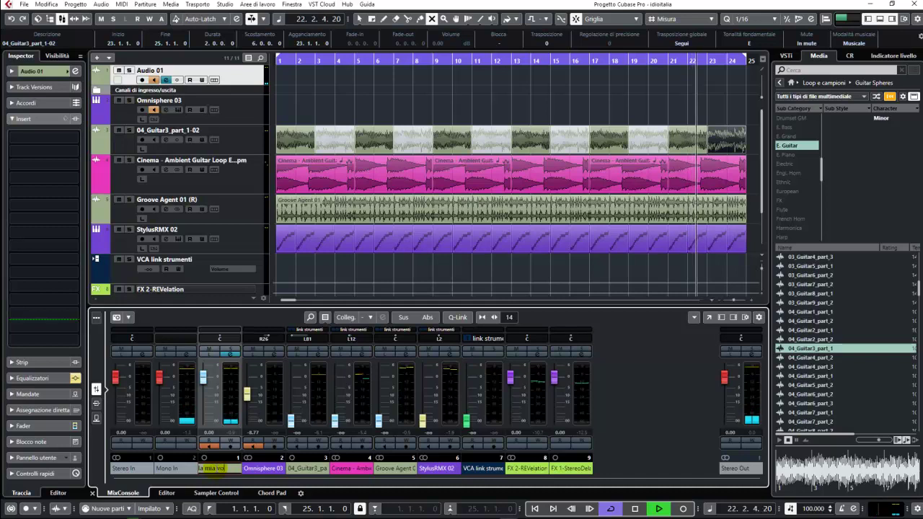
text(e)
key(Return)
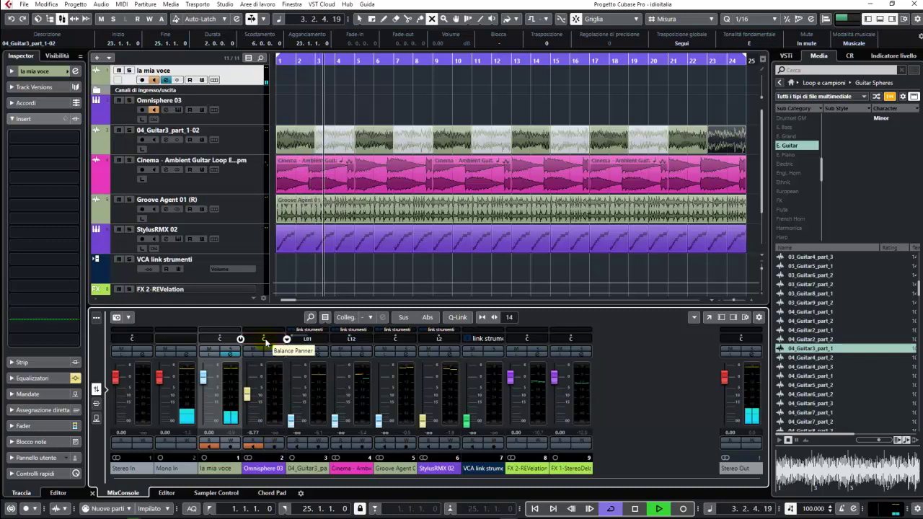
Raise the link strumenti VCA fader to about -4.62 dB, pan the Cinema guitar loop channel to R26, and stop playback.
drag(467, 420, 465, 387)
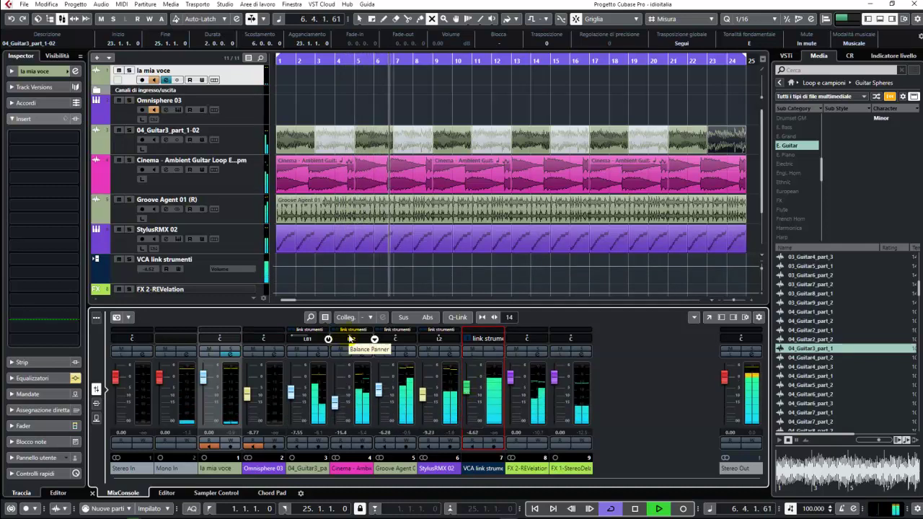
mouse_move(359, 340)
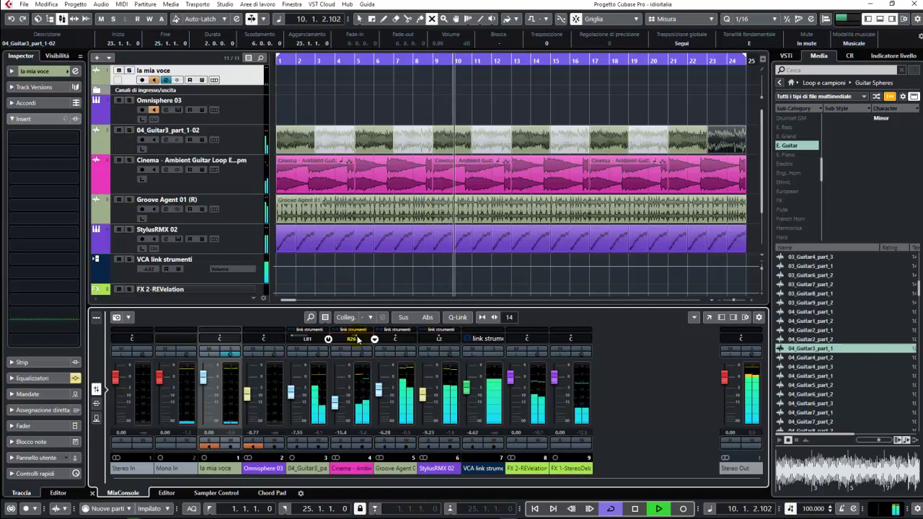
key(space)
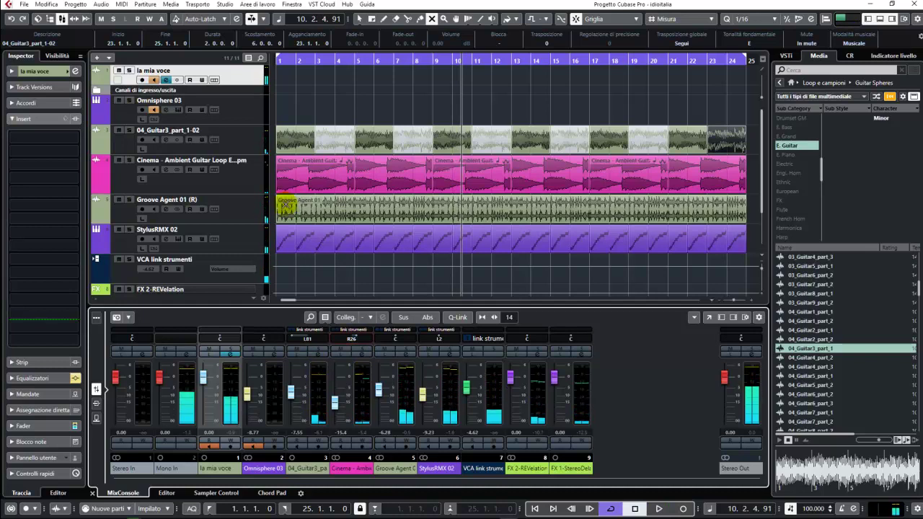
Insert the AutoPan modulation effect from the VST effects library in the first insert slot of the 04_Guitar3_part_1-02 track.
click(245, 148)
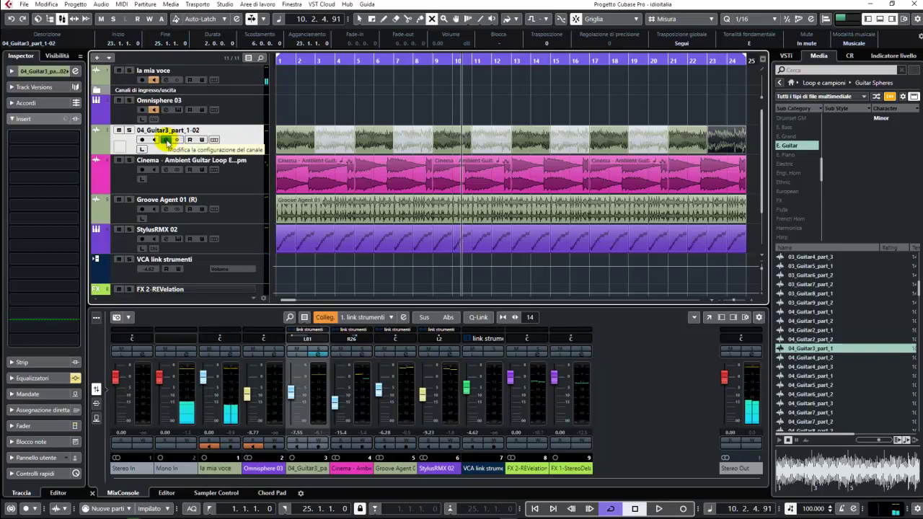
click(166, 140)
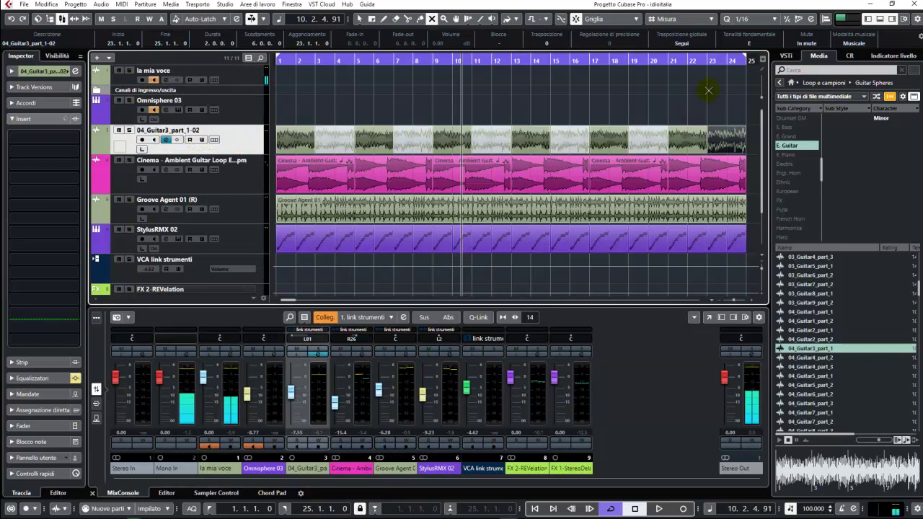
click(790, 84)
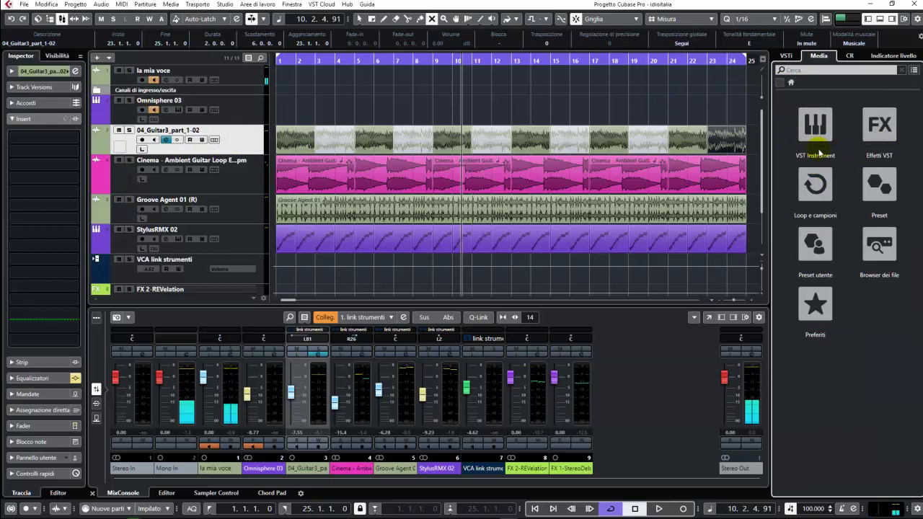
click(879, 126)
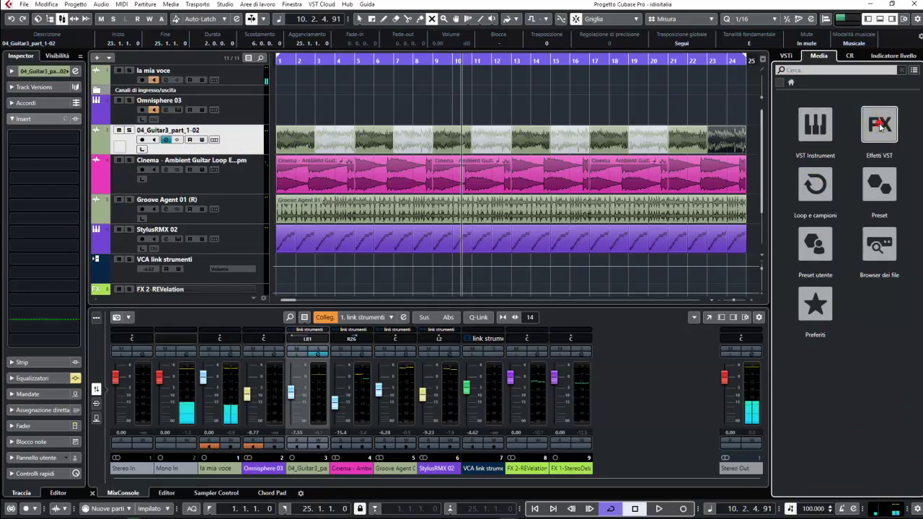
click(781, 208)
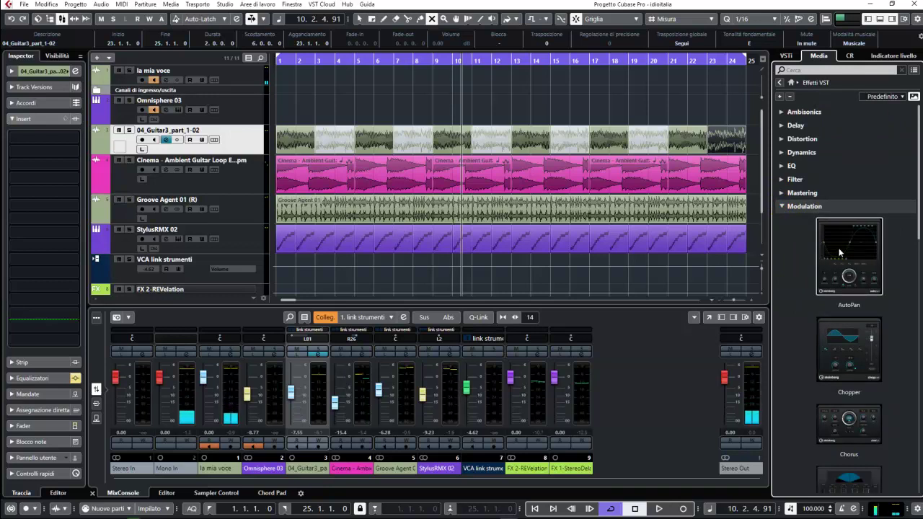
drag(838, 252, 50, 140)
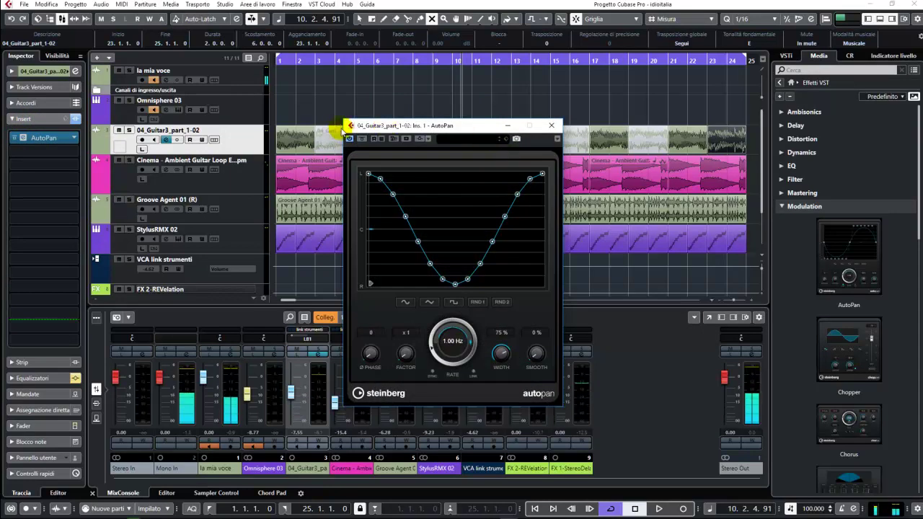
Set the playback cycle from bar 1 to bar 3 and solo the 04_Guitar3_part_1-02 track.
alt+click(315, 62)
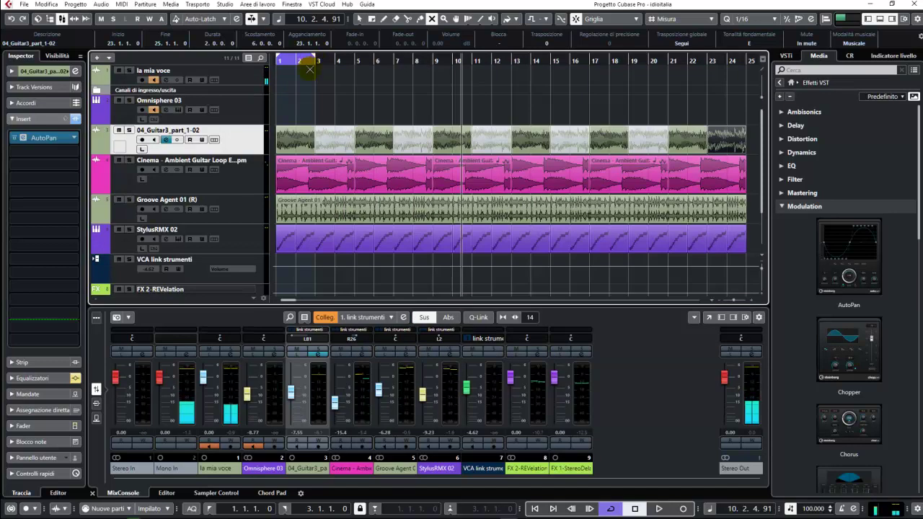
click(292, 64)
click(127, 130)
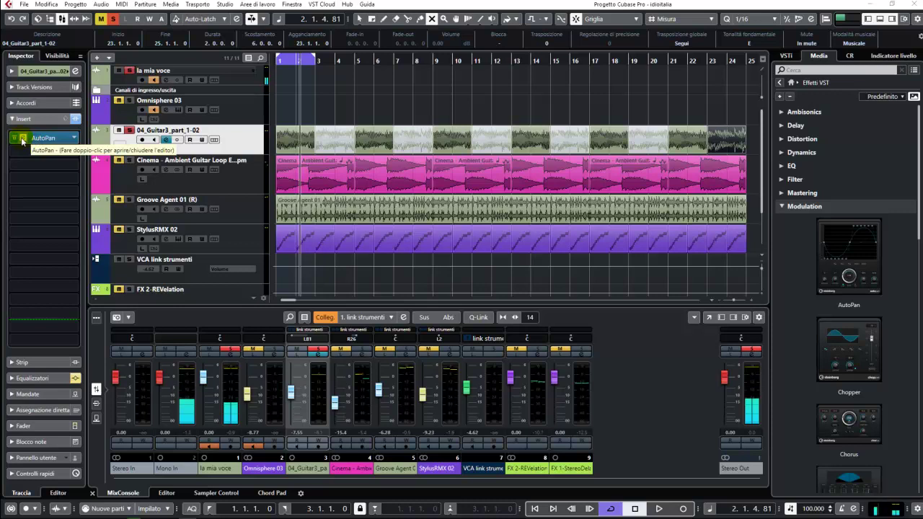
Open the AutoPan editor during playback, sync the rate to the tempo at 1/8, and raise the factor to x7.
click(23, 139)
click(22, 139)
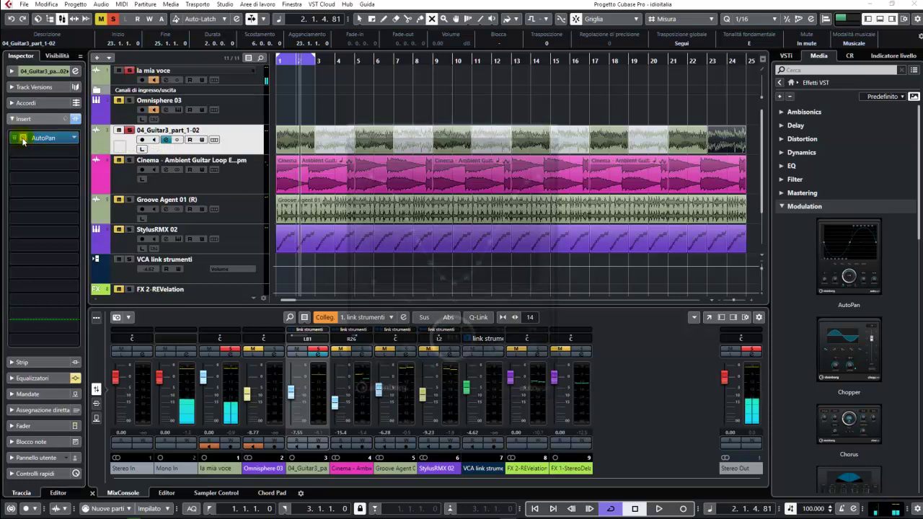
key(space)
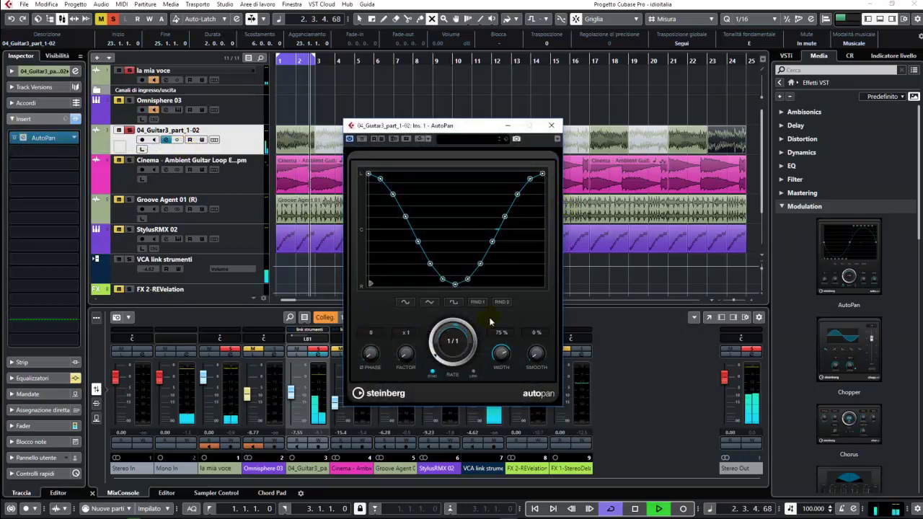
click(433, 370)
scroll(433, 347, up, 3)
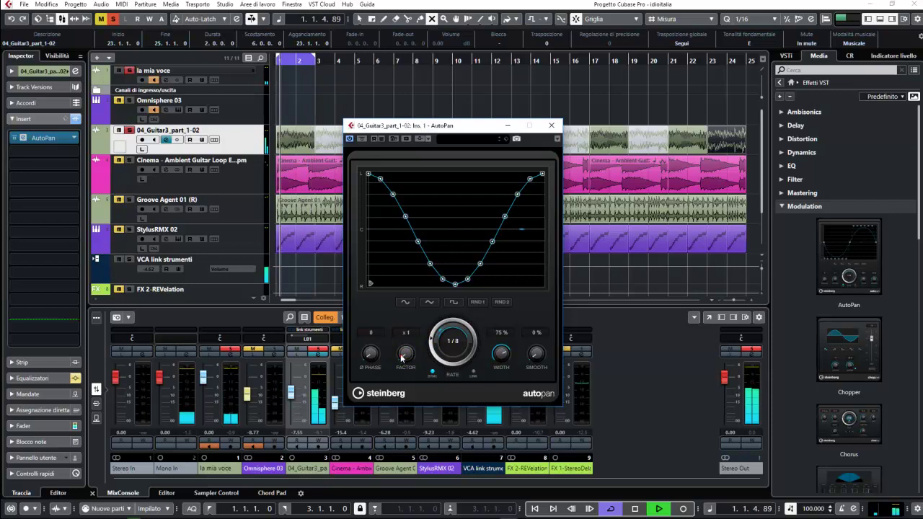
scroll(404, 350, up, 1)
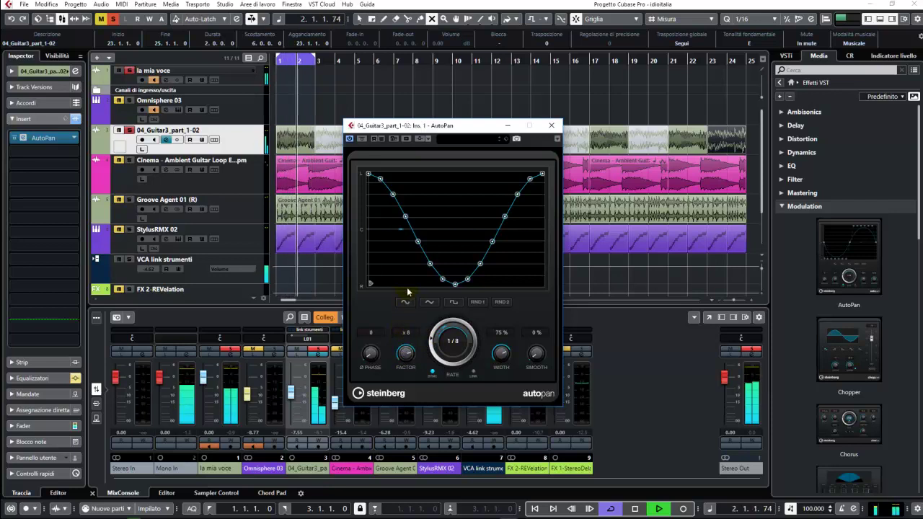
drag(408, 293, 408, 297)
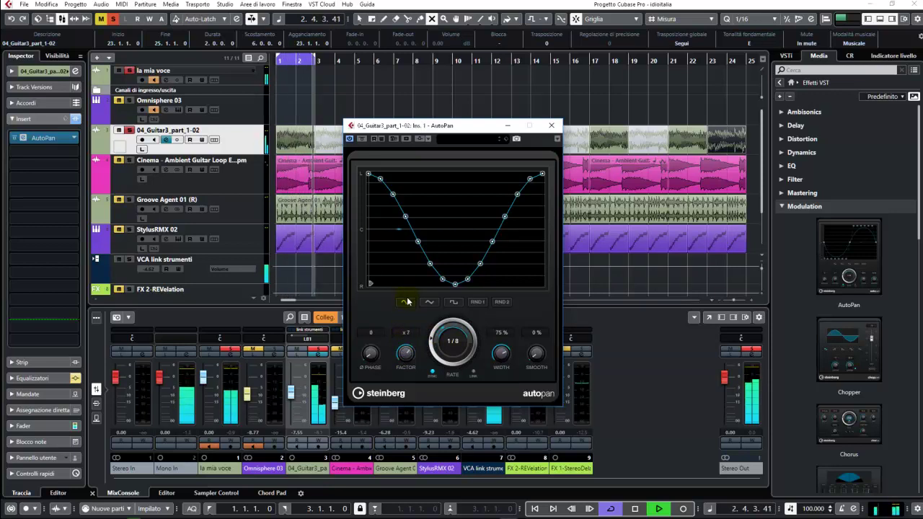
Give AutoPan a square waveform with rate 1/16, factor x5, width 87 % and smooth 58 %, and close its editor.
click(451, 302)
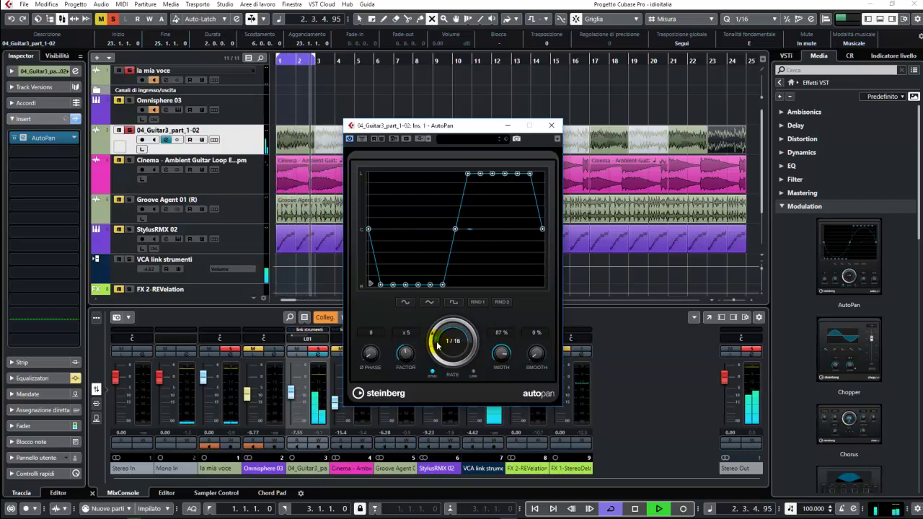
drag(532, 351, 531, 299)
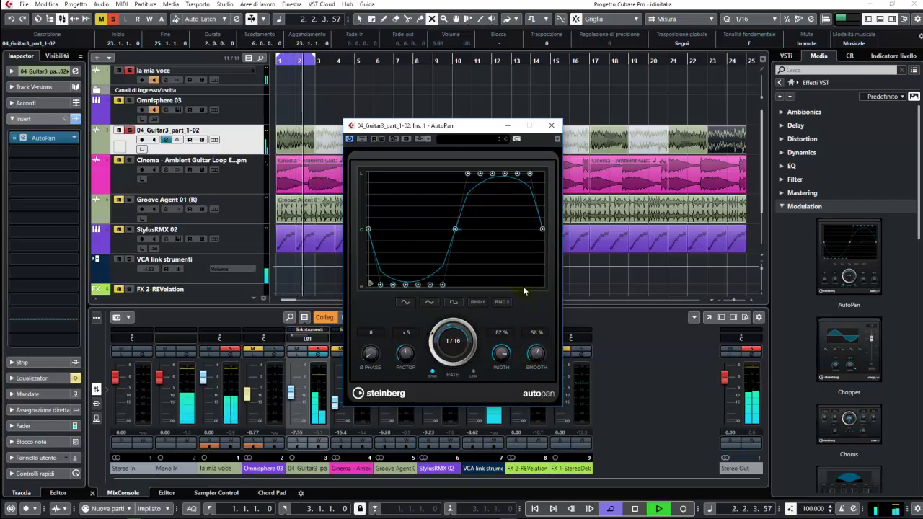
click(551, 127)
Extend the playback cycle to bar 25 and clear all solo and mute states on the tracks.
drag(314, 60, 750, 62)
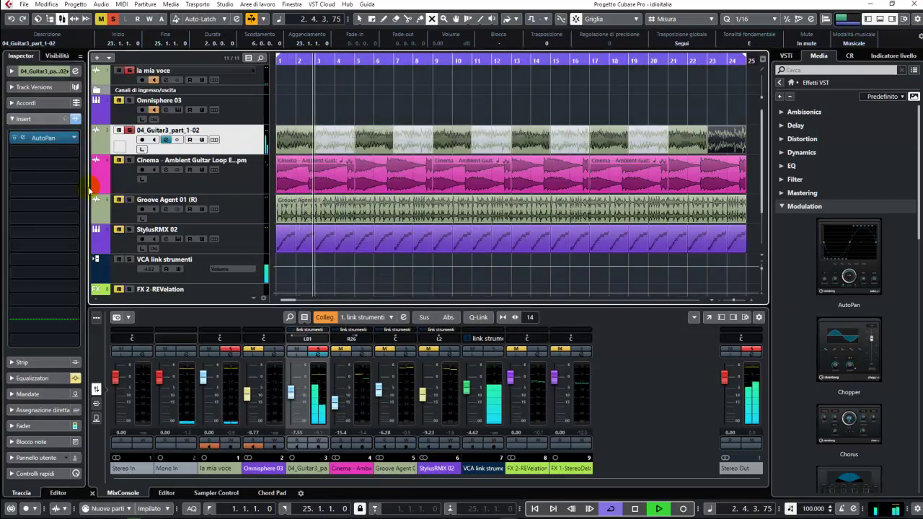
click(129, 130)
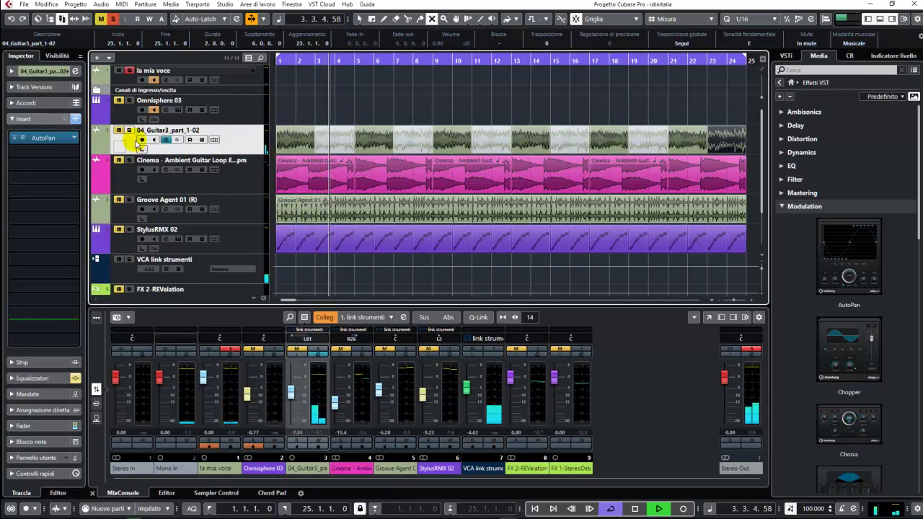
click(101, 19)
click(113, 18)
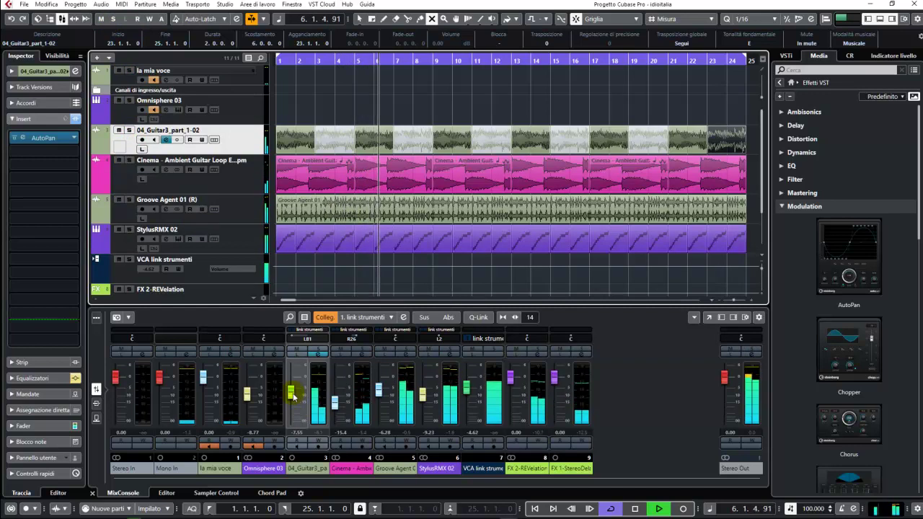
Raise the 04_Guitar3_part_1-02 fader with its linked channels to about -6.18 dB, and stop playback.
drag(294, 393, 293, 391)
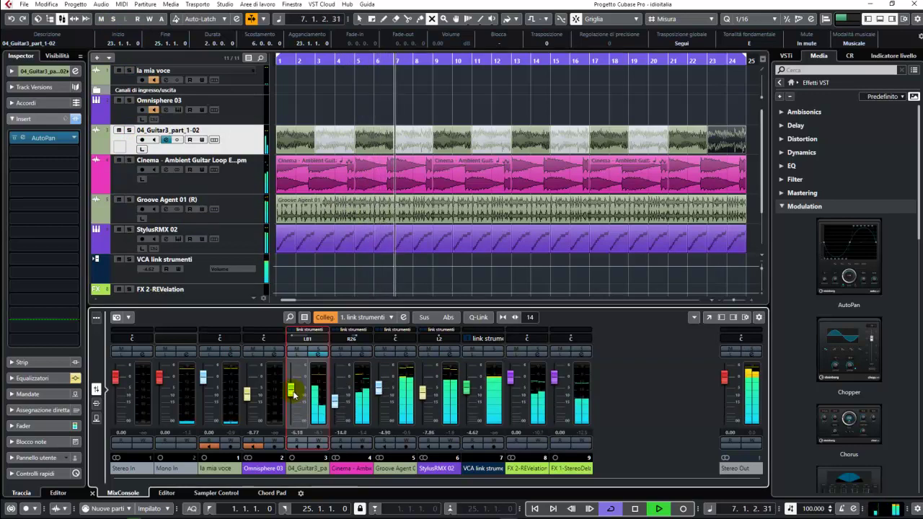
key(space)
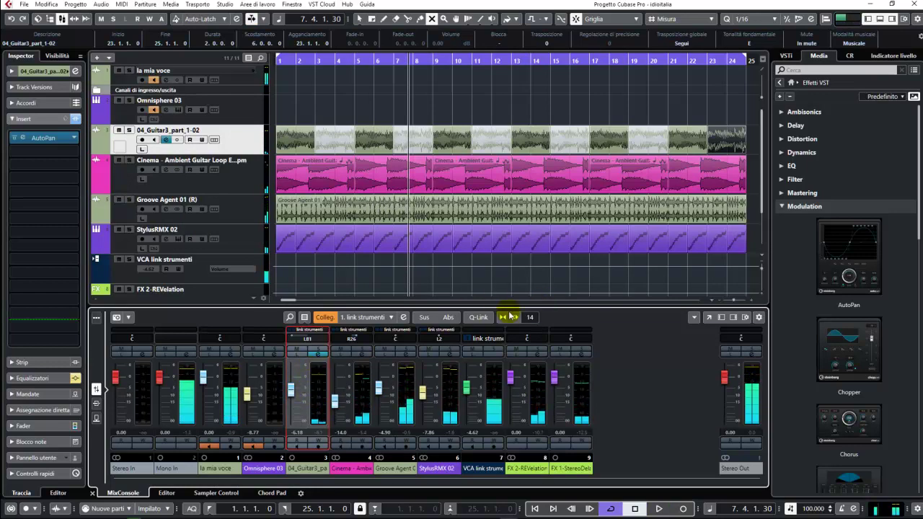
Suspend channel linking, raise only the 04_Guitar3_part_1-02 fader to about -4 dB during playback, and resume linking.
click(424, 318)
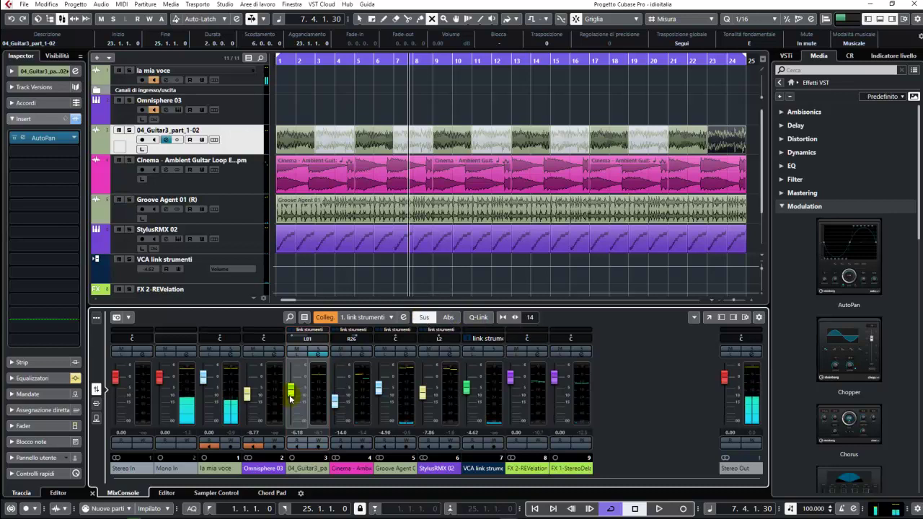
key(space)
drag(291, 396, 293, 395)
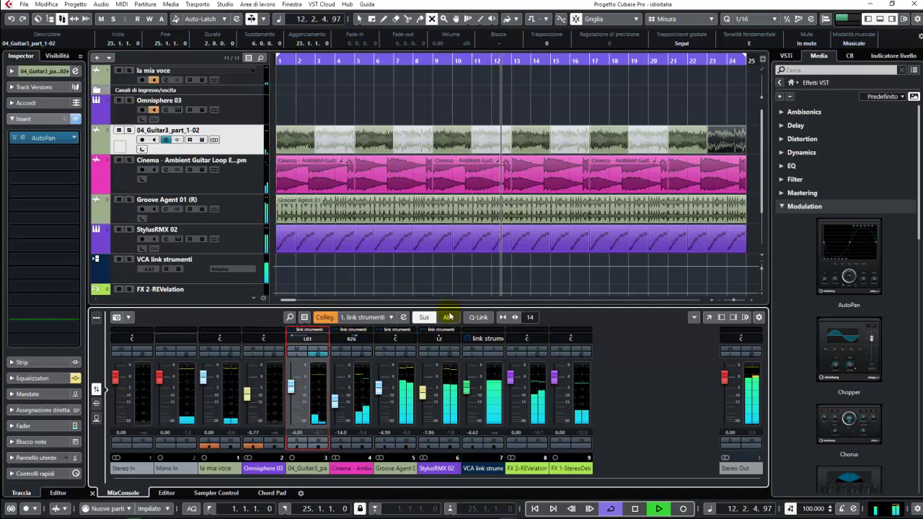
click(423, 317)
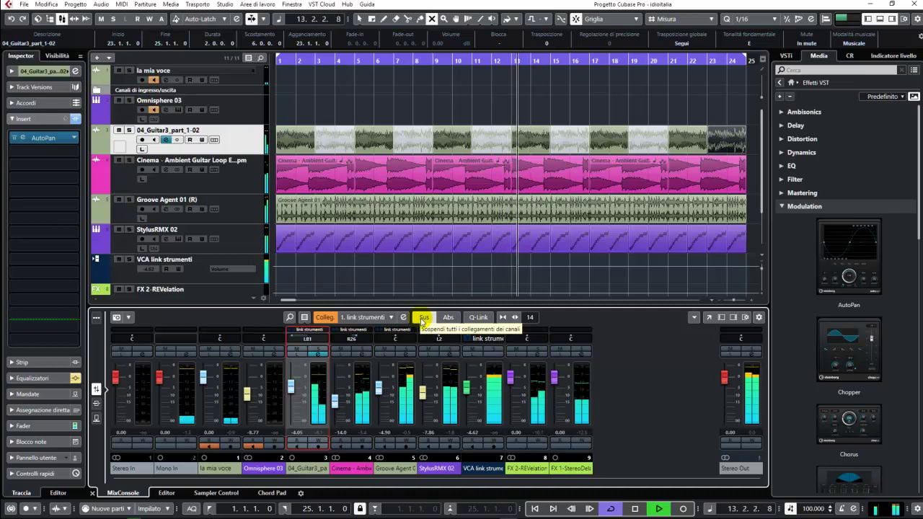
End the channel link suspension, lower the VCA link strumenti fader to about -13.8 dB, and stop playback.
click(423, 318)
click(469, 391)
drag(469, 391, 469, 407)
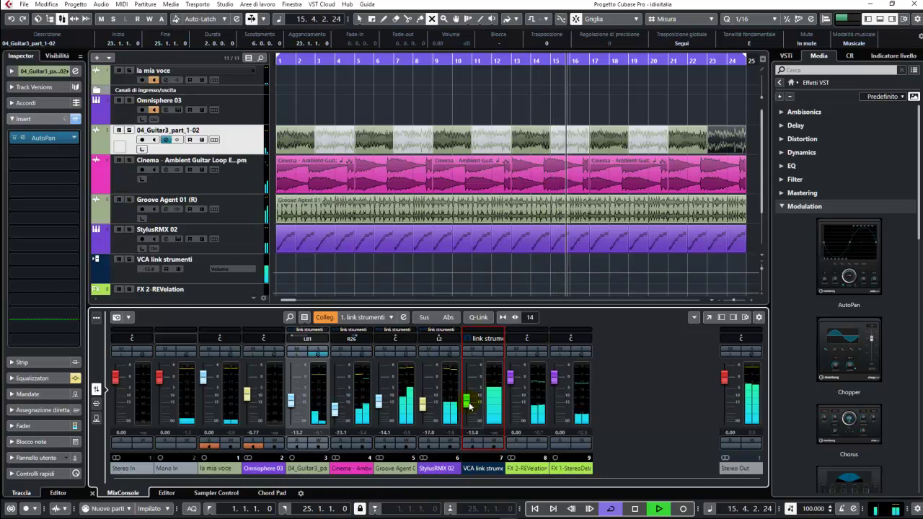
key(space)
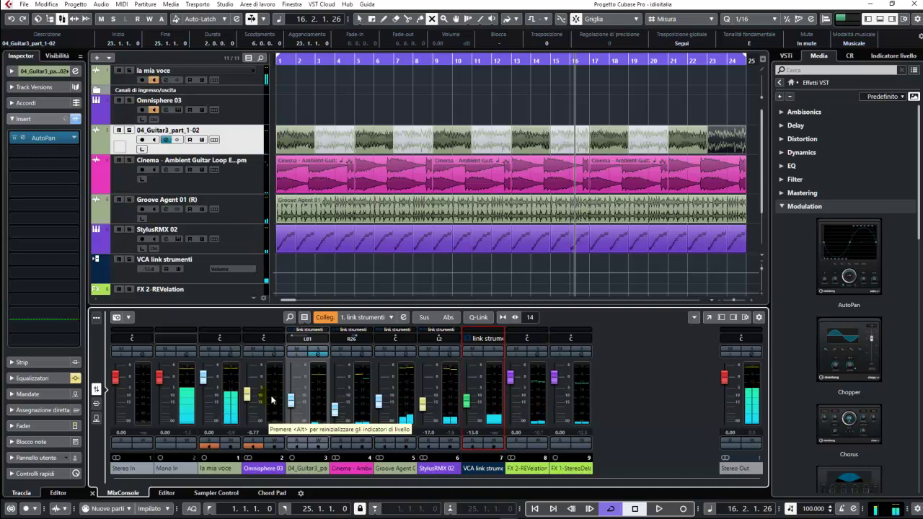
Open the Omnisphere 03 track's instrument and inspect its PRS Lead Guitar a patch in the Guitars category.
click(241, 115)
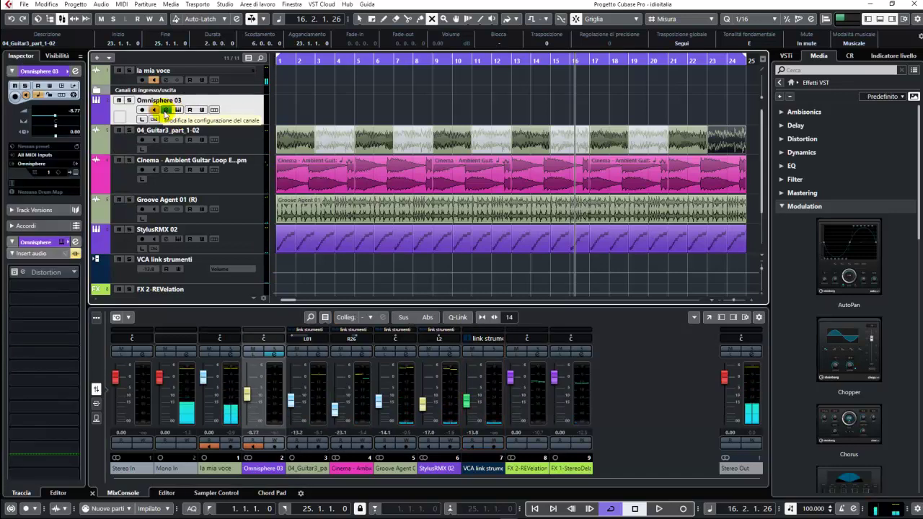
click(166, 111)
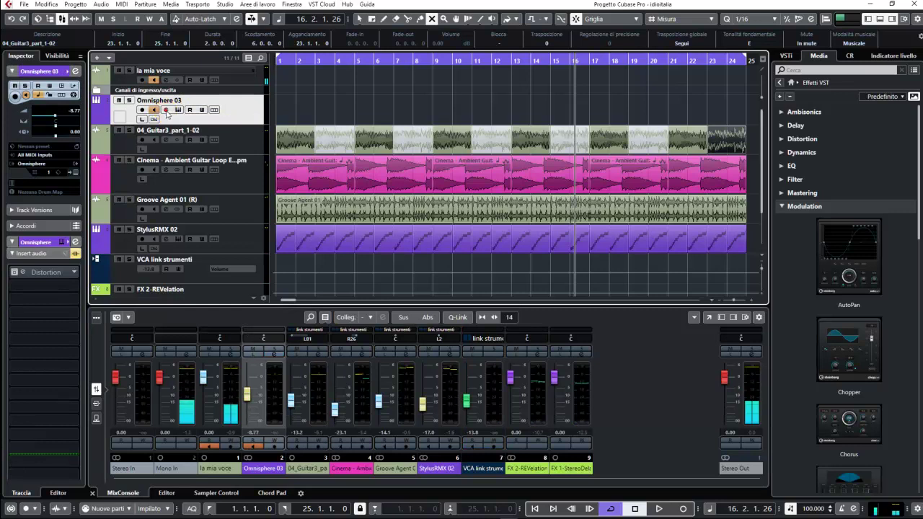
click(178, 109)
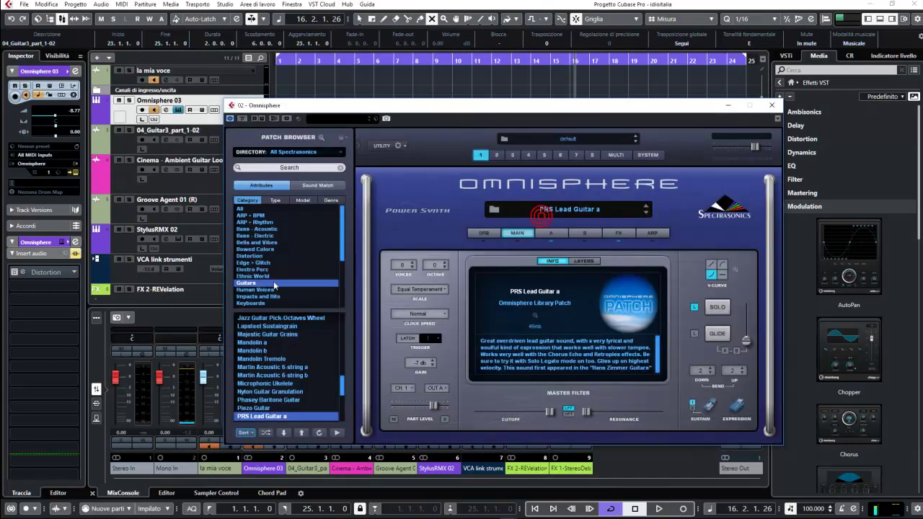
scroll(272, 382, down, 2)
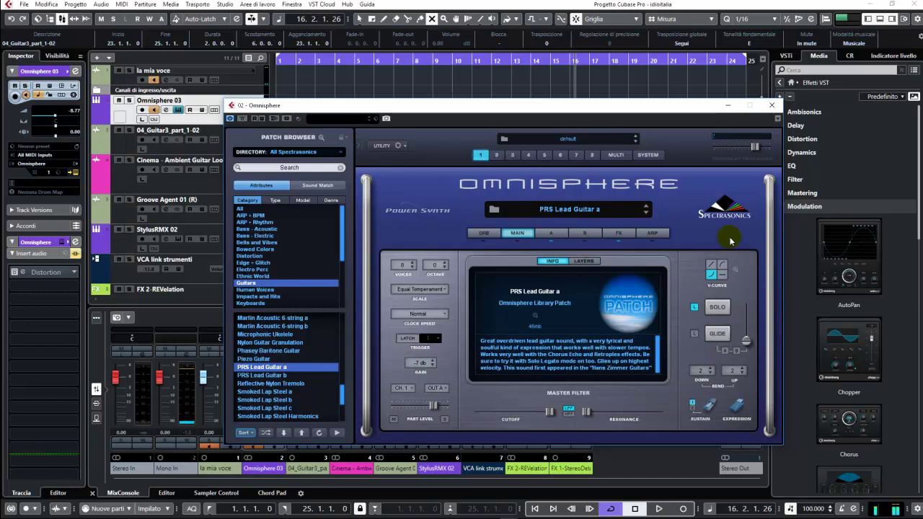
drag(618, 107, 609, 165)
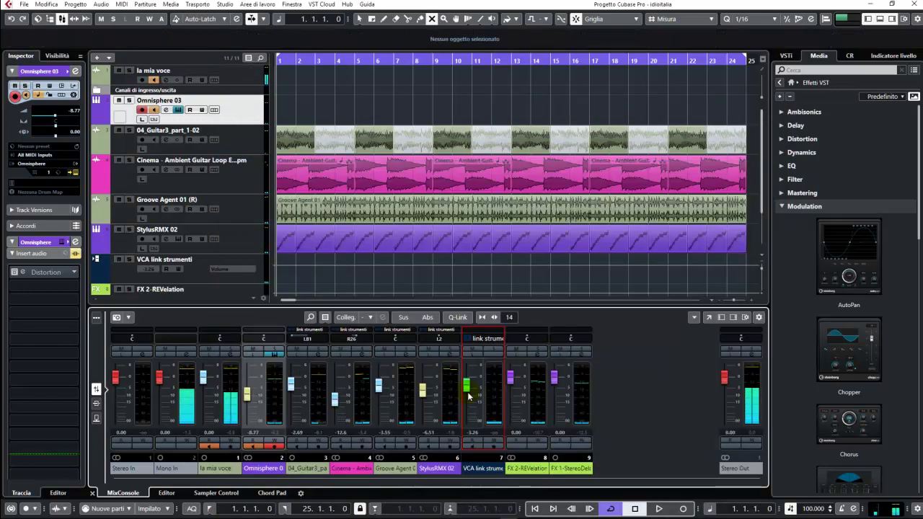
Record a MIDI take on Omnisphere 03 from bar 1 to bar 25, play it back, and disarm the track.
key(KP_Multiply)
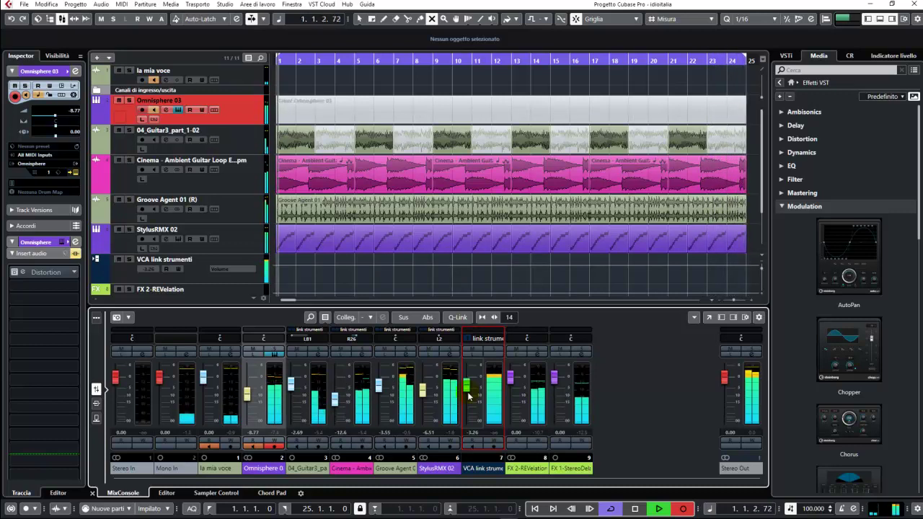
key(space)
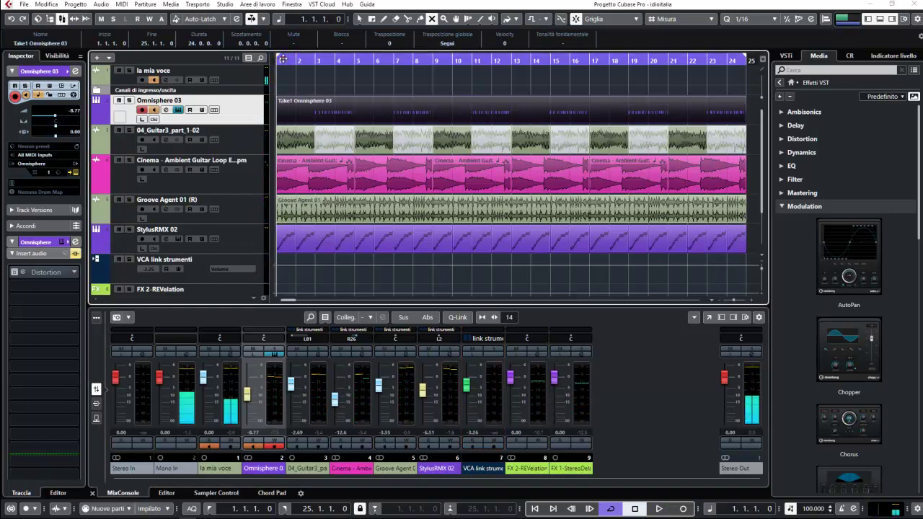
key(space)
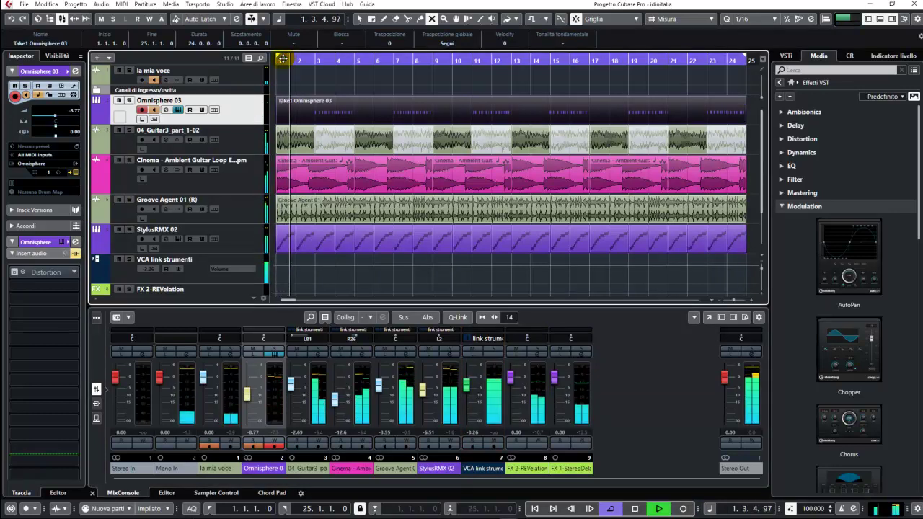
click(142, 110)
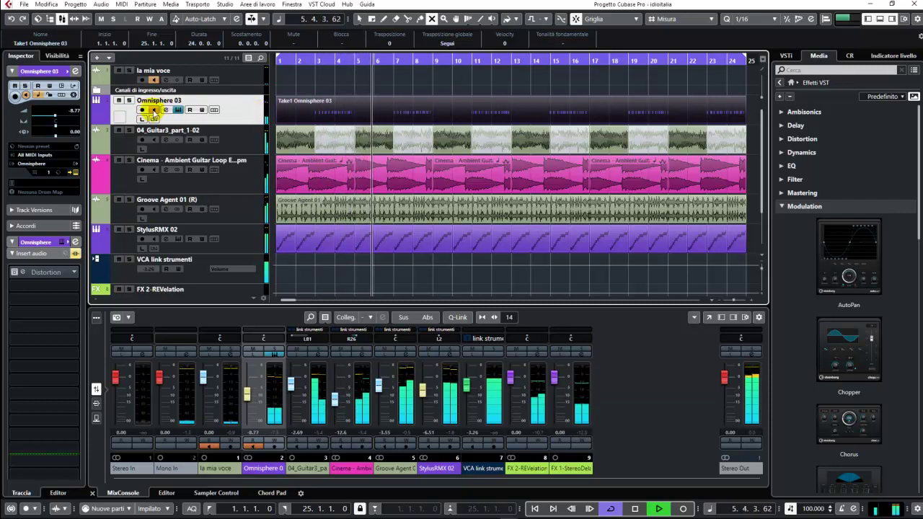
Solo Omnisphere 03, raise its FX 1-StereoDelay send to about -10.1 dB, and clear the solo.
click(129, 102)
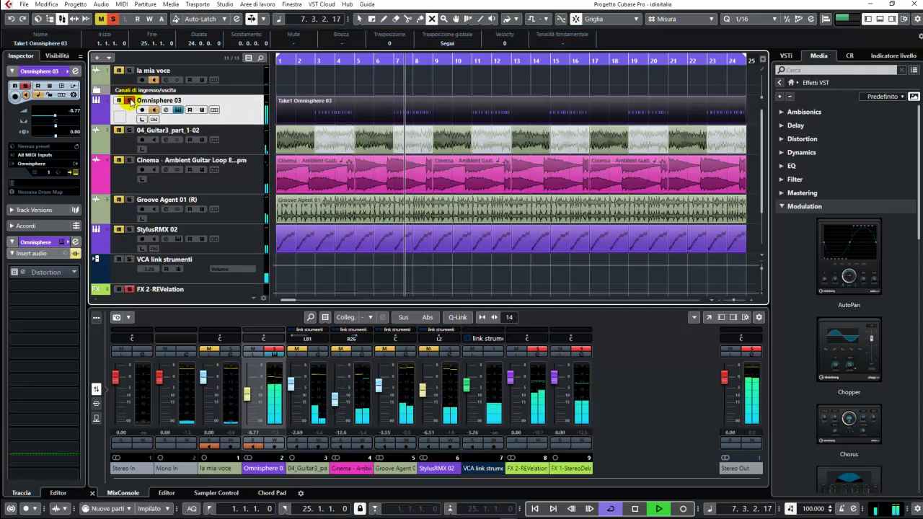
click(165, 110)
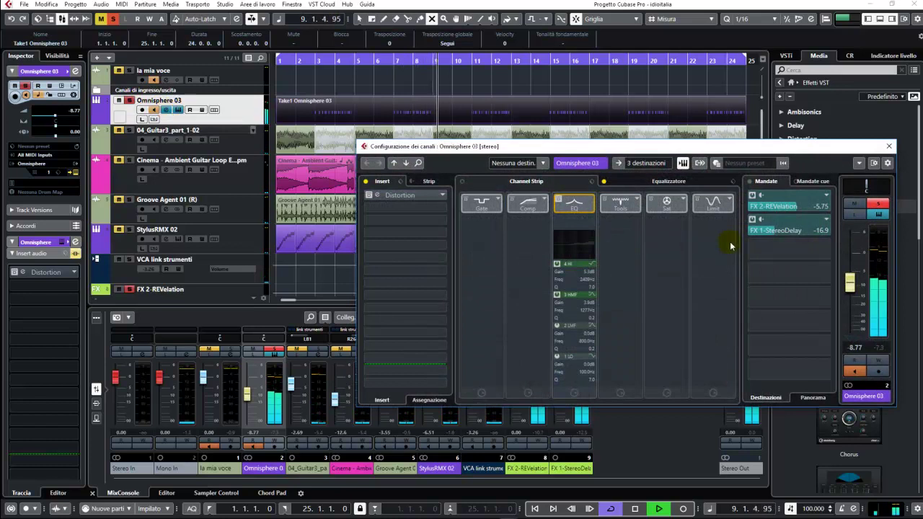
click(776, 235)
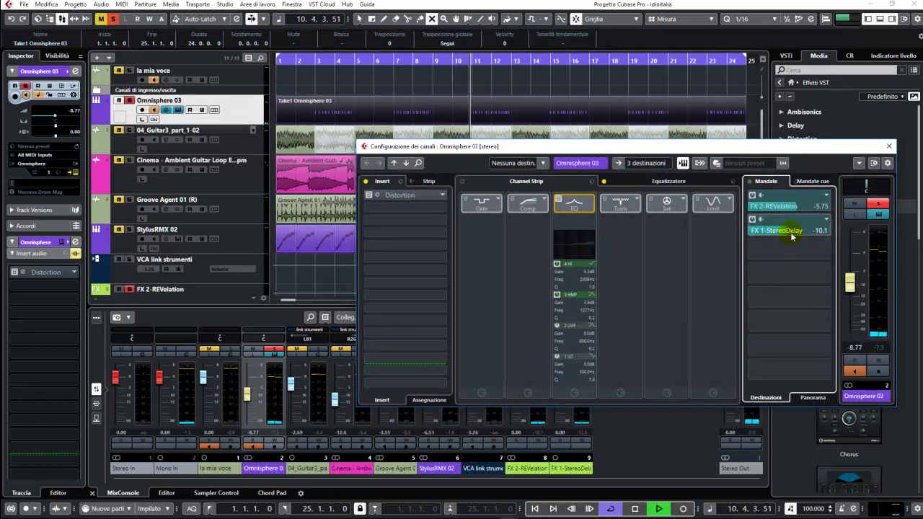
drag(790, 236, 795, 235)
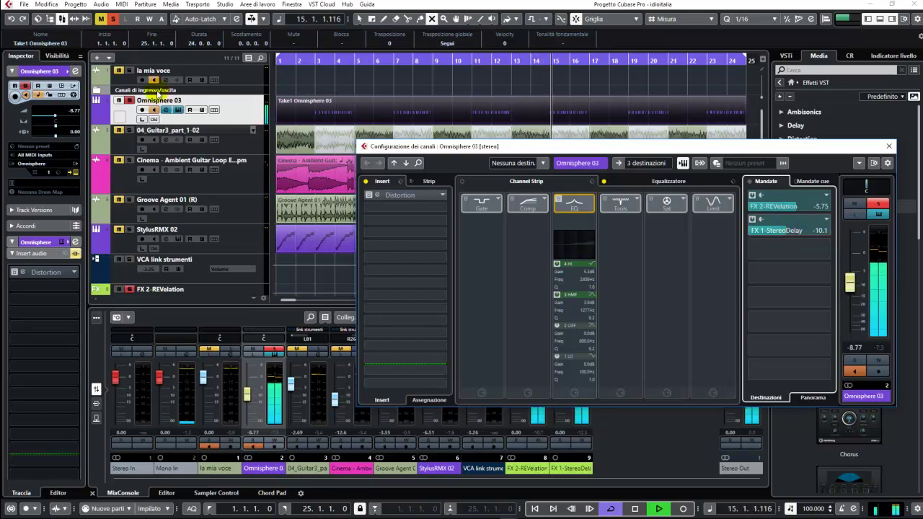
click(128, 101)
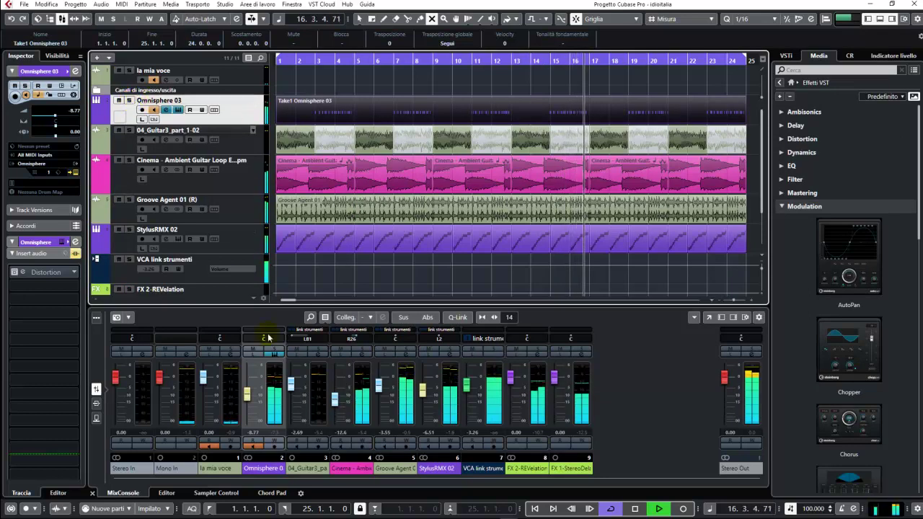
Pan the Omnisphere 03 channel to L45 and adjust its fader to about -6.72 dB.
drag(247, 395, 248, 404)
mouse_move(264, 338)
mouse_down()
mouse_move(274, 339)
mouse_move(253, 343)
mouse_up()
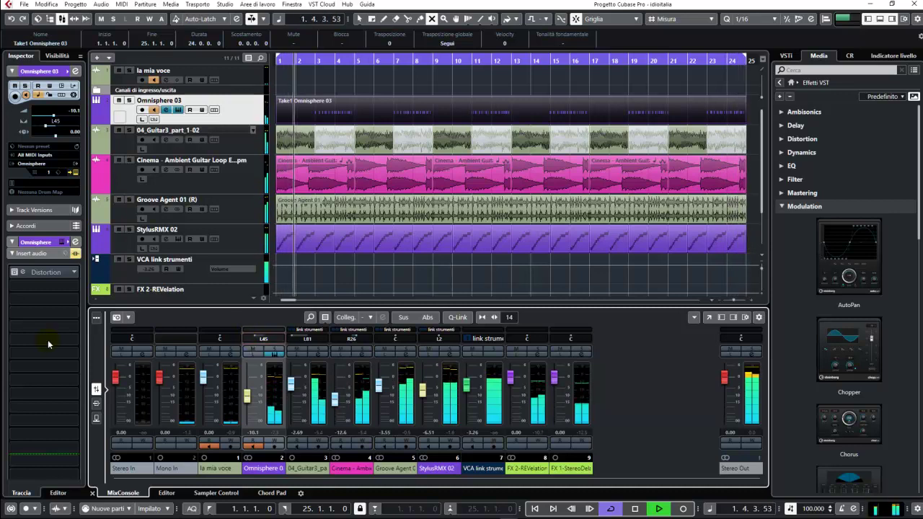
drag(247, 396, 250, 397)
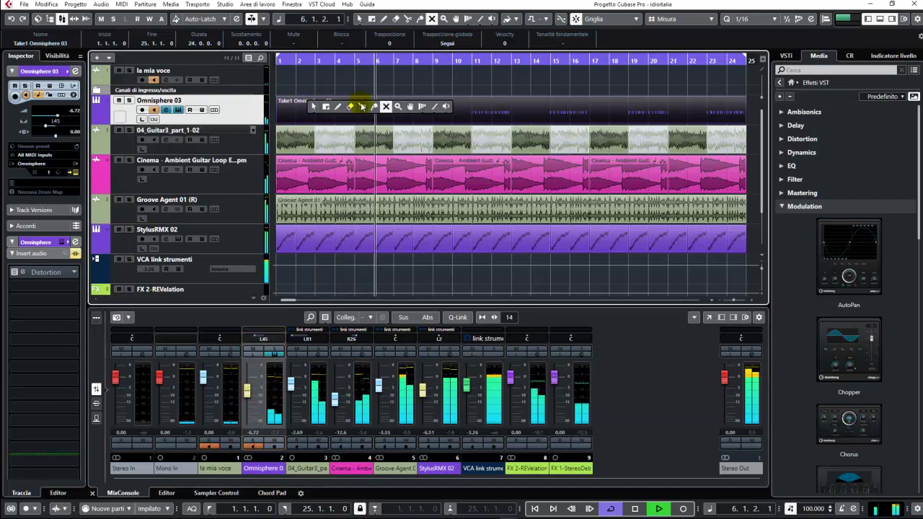
Split the Omnisphere 03 take at bars 3, 5, 7, 9, 11 and 13, and stop playback.
key(3)
click(319, 121)
click(357, 116)
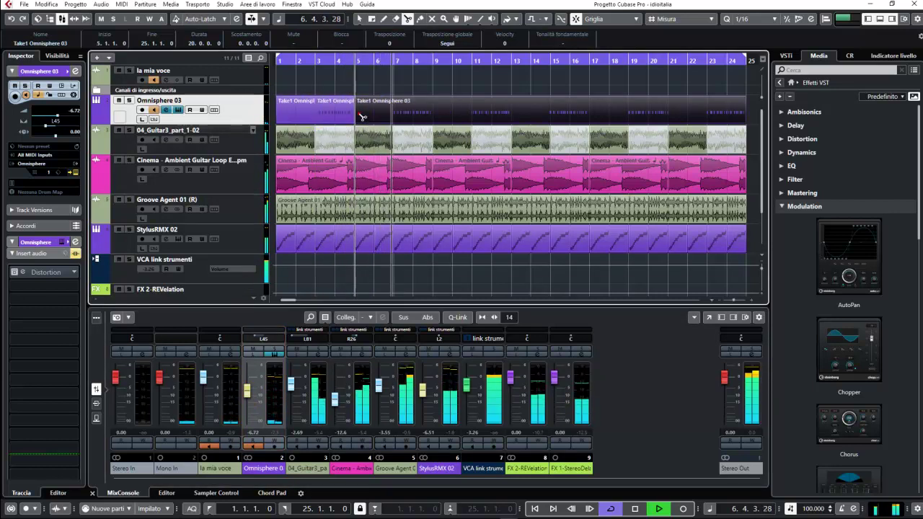
click(397, 119)
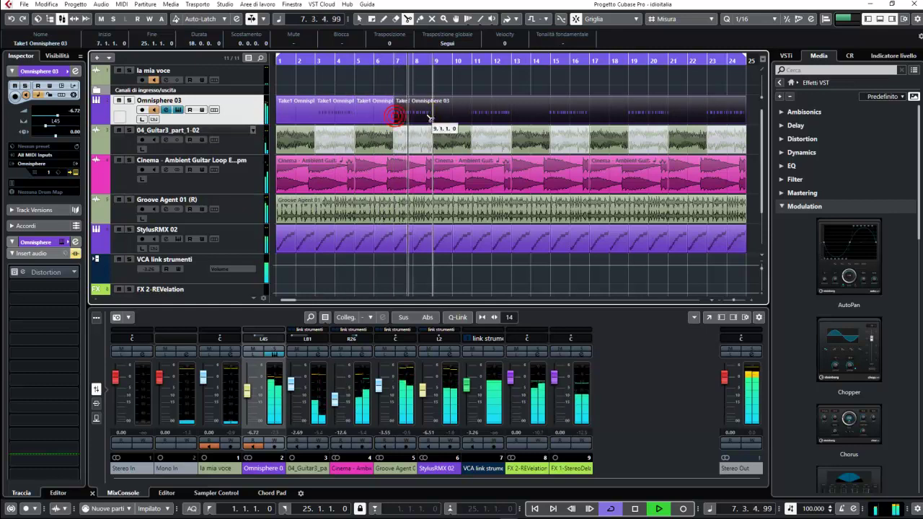
click(433, 117)
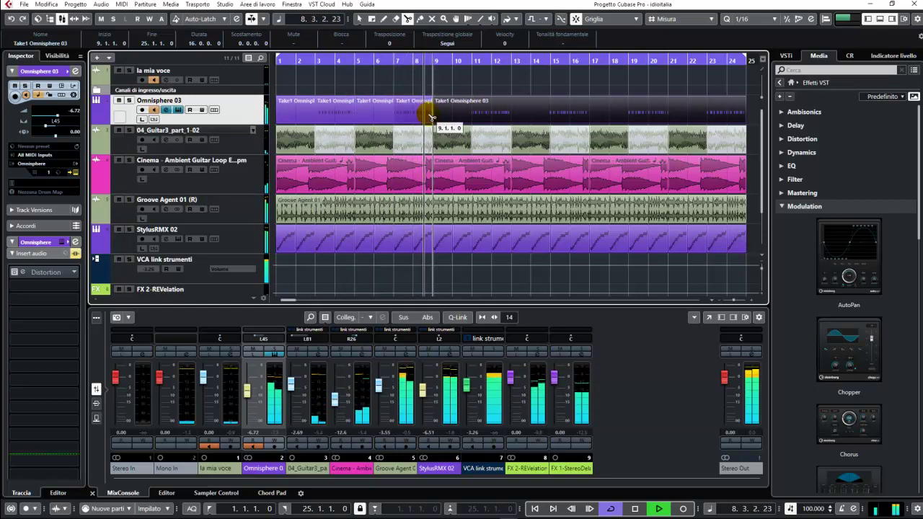
click(471, 118)
click(506, 119)
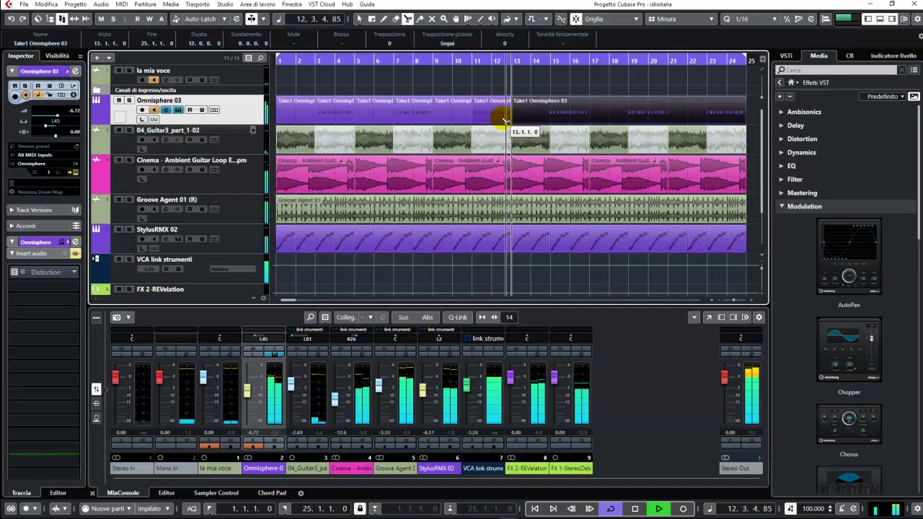
key(space)
Erase all parts of the Omnisphere 03 take except the one spanning bars 3 to 5.
right_click(374, 91)
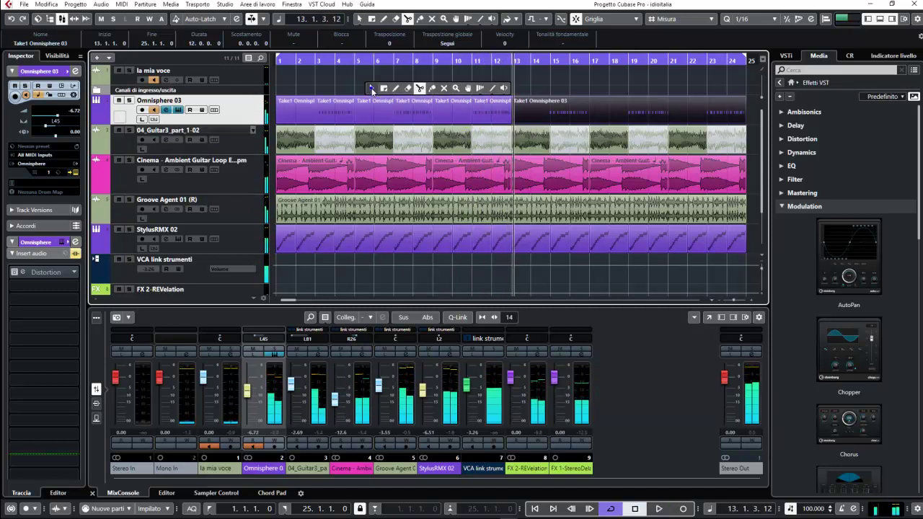
click(407, 89)
drag(358, 108, 520, 105)
click(521, 105)
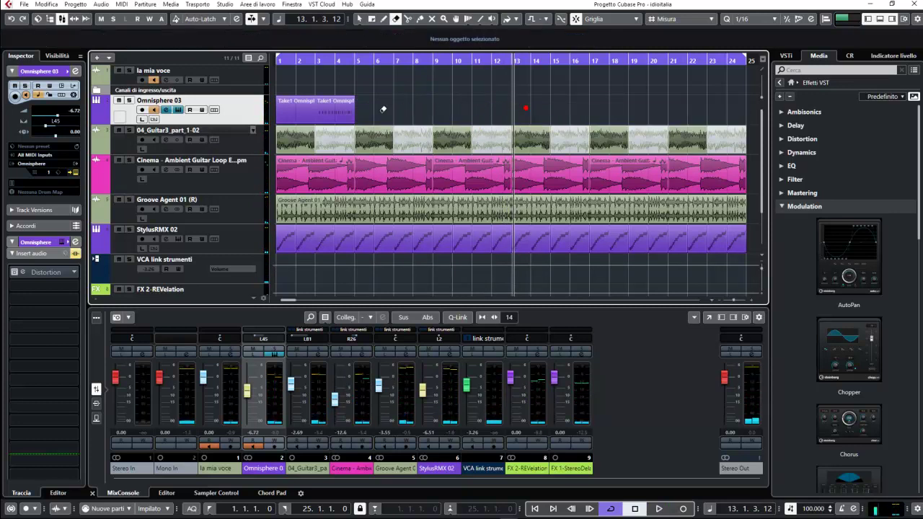
click(302, 114)
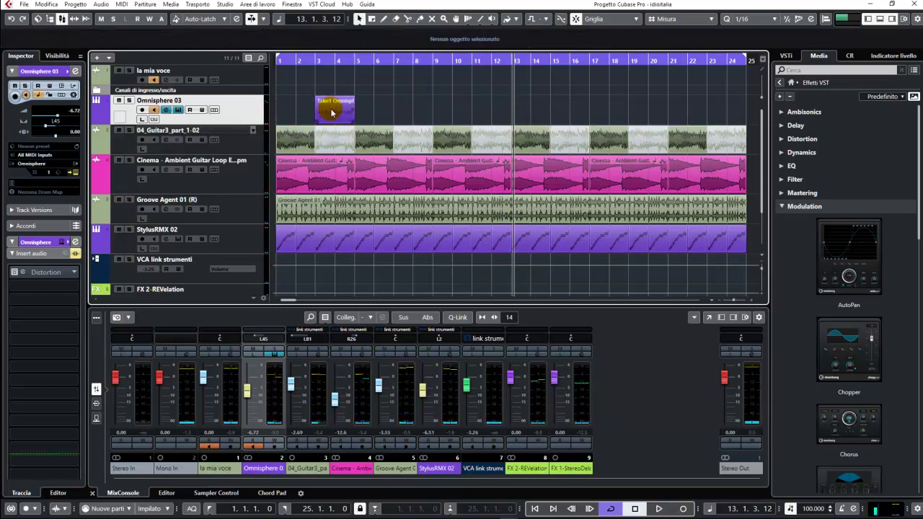
Repeat the remaining Omnisphere 03 part at bars 7, 11, 15, 19 and 23.
drag(342, 112, 720, 128)
drag(392, 132, 470, 143)
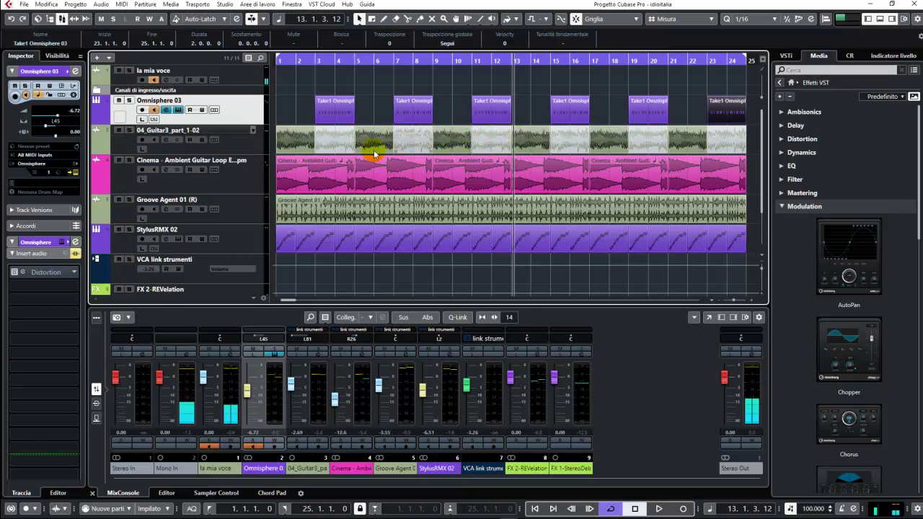
drag(402, 152, 326, 147)
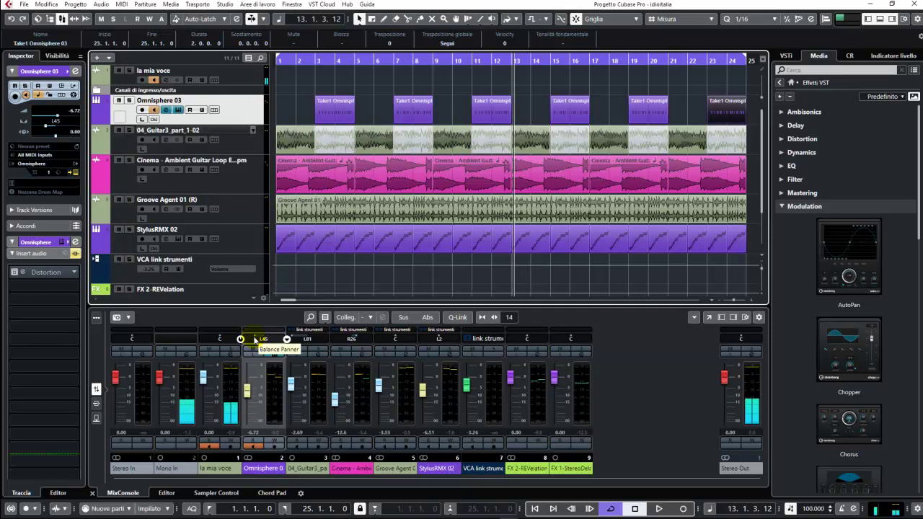
Pan Omnisphere 03 to R81 and raise the 04_Guitar3_part_1-02 fader with its linked channels to about -2.09 dB during playback.
drag(256, 338, 288, 339)
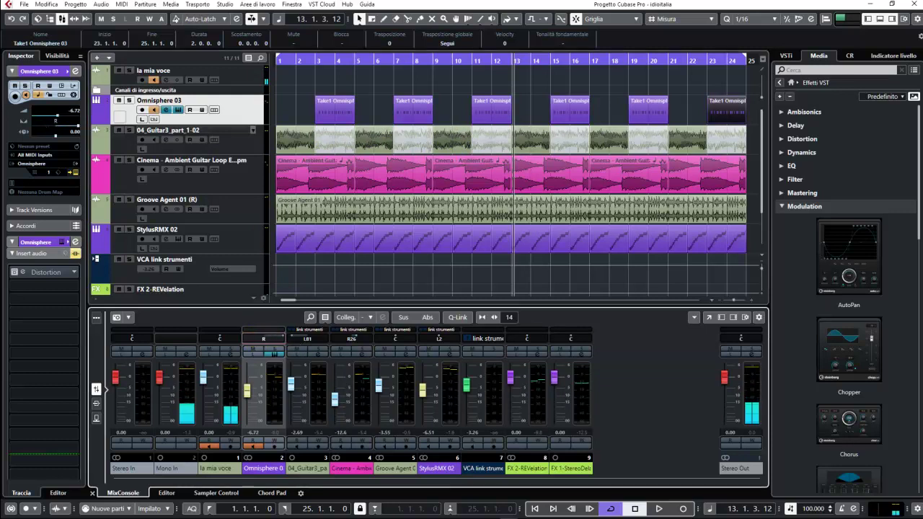
click(293, 63)
key(space)
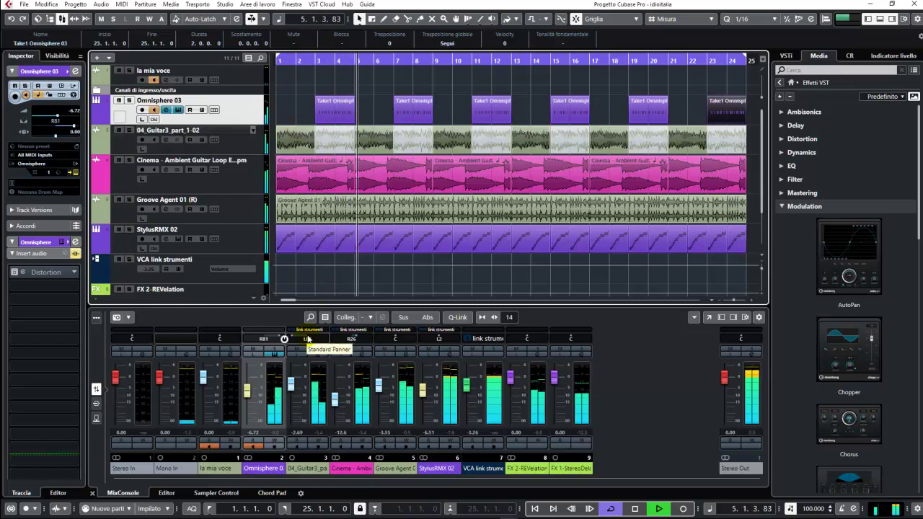
drag(295, 391, 294, 386)
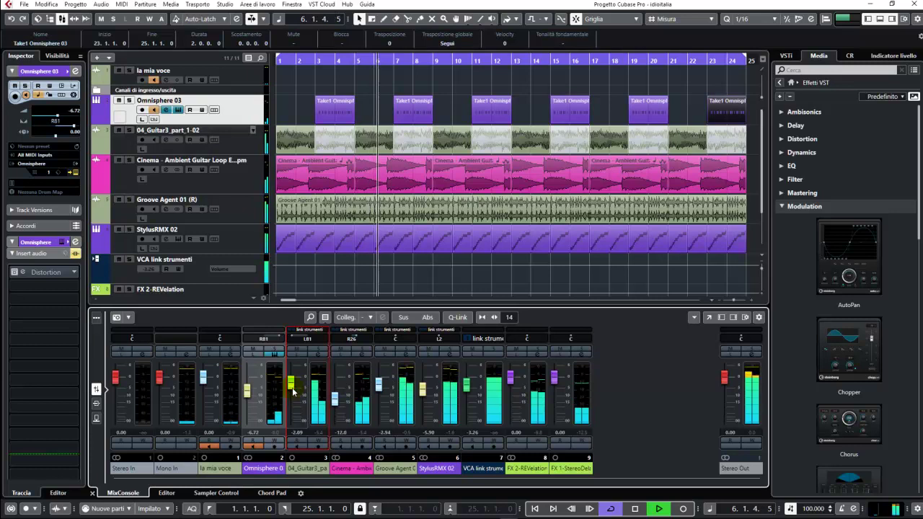
Replace AutoPan with Phaser at rate 1/2 on the 04_Guitar3_part_1-02 channel, and pan the channel to L79 during playback.
click(323, 354)
key(space)
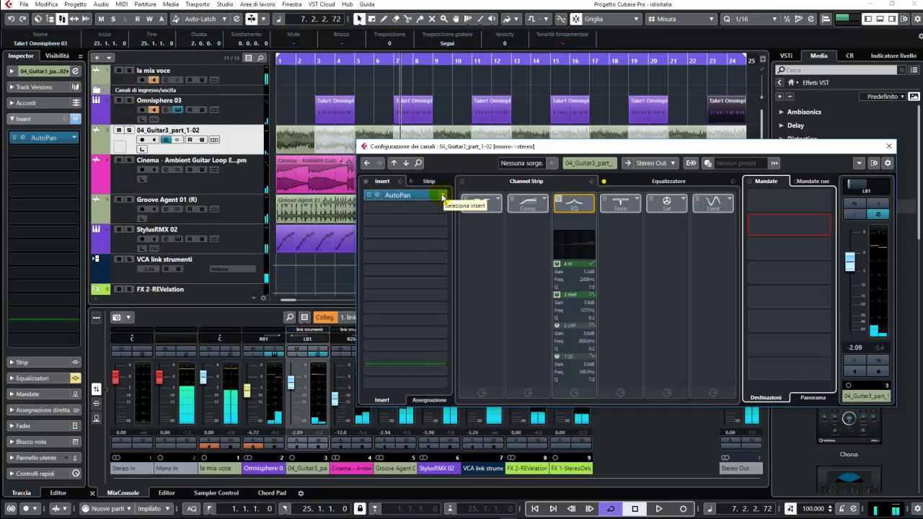
click(443, 197)
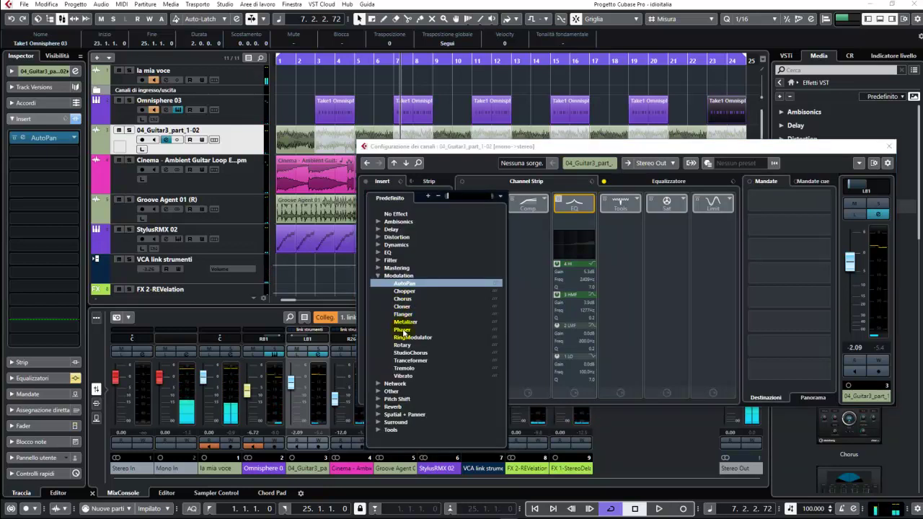
click(404, 331)
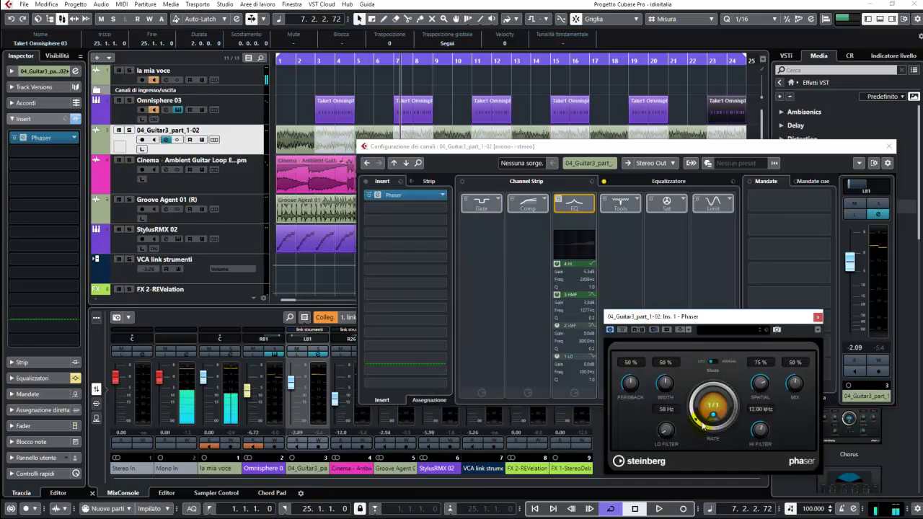
key(space)
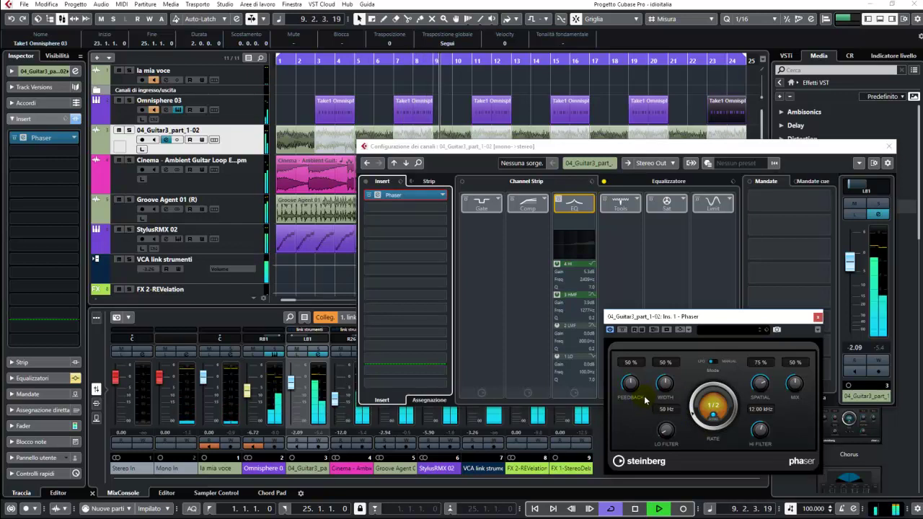
click(292, 339)
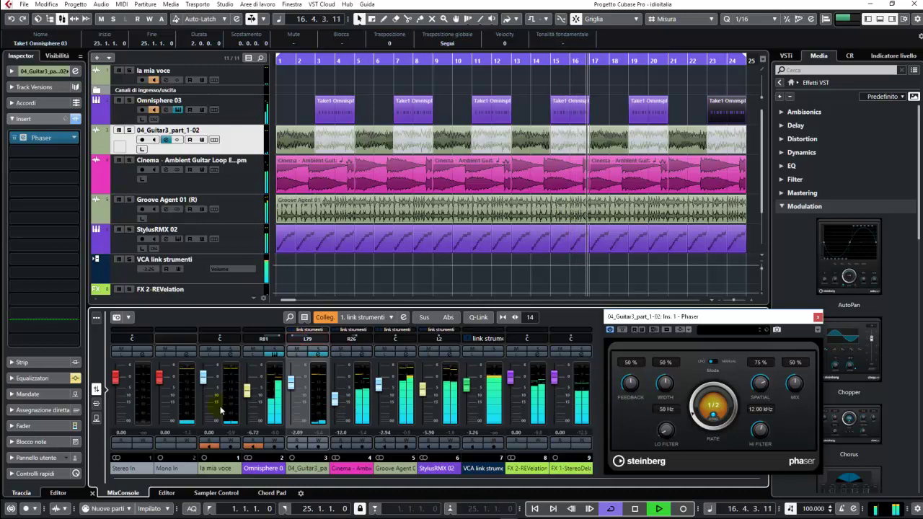
Set Omnisphere 03 to about -8.46 dB and include it in the link strumenti group, closing the Phaser window.
drag(248, 395, 258, 395)
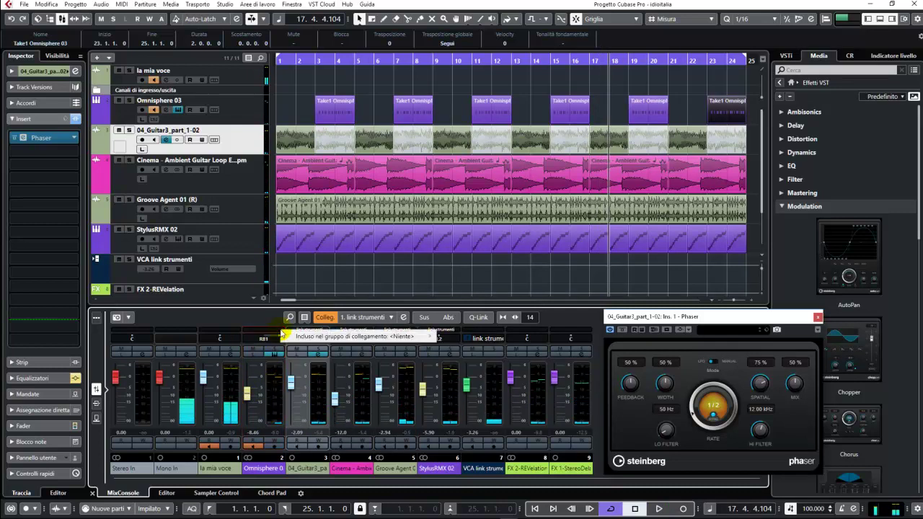
mouse_move(431, 335)
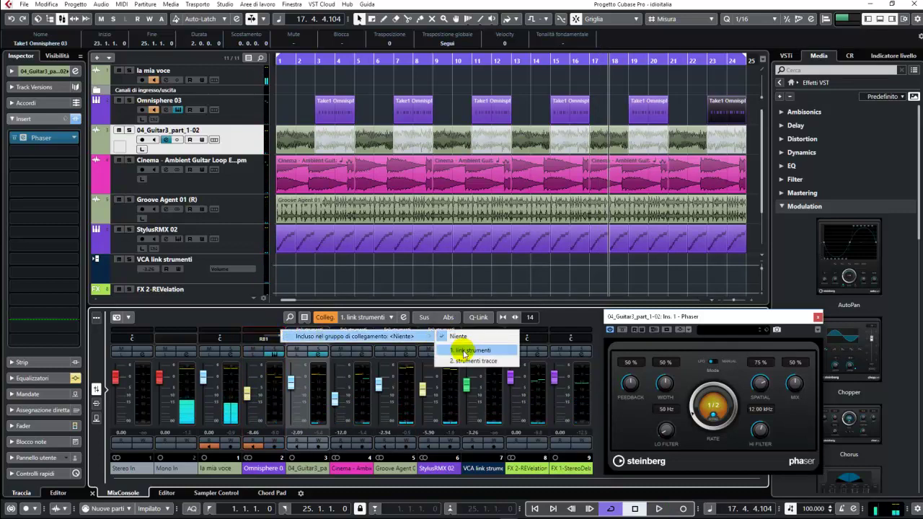
click(464, 351)
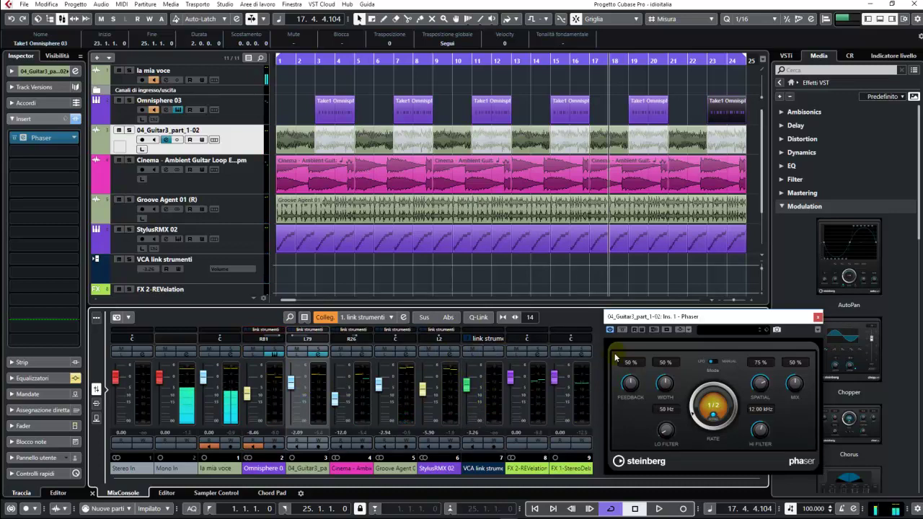
click(817, 317)
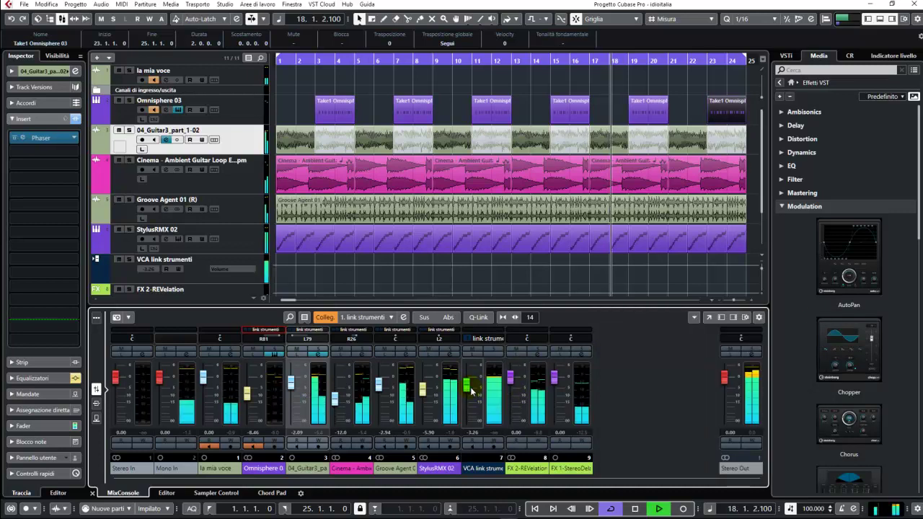
Lower the VCA link strumenti fader to about -11.4 dB, set Omnisphere 03 to about -13.8 dB, and move its track below 04_Guitar3_part_1-02.
drag(472, 390, 472, 405)
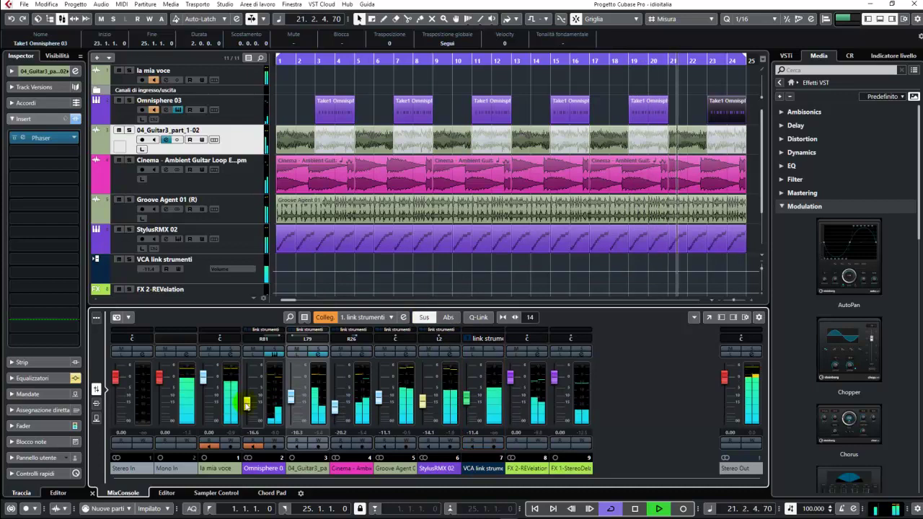
drag(248, 404, 249, 408)
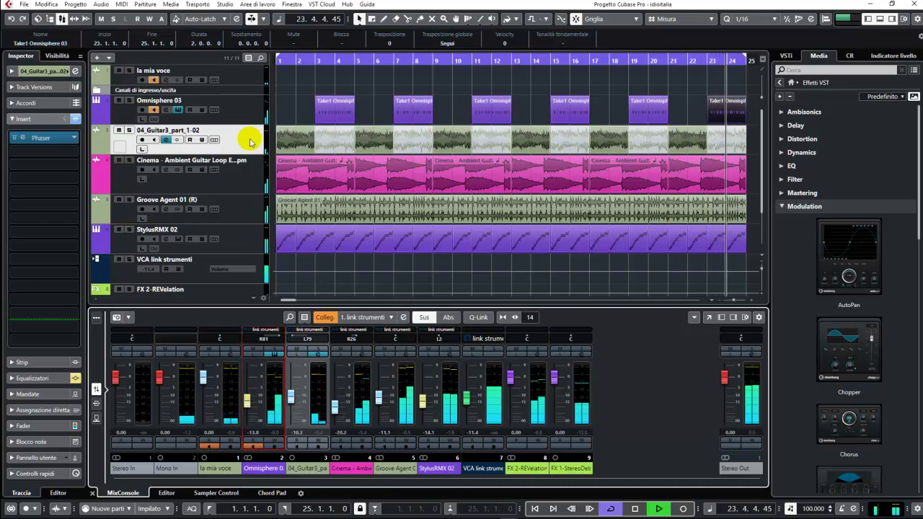
drag(253, 119, 252, 142)
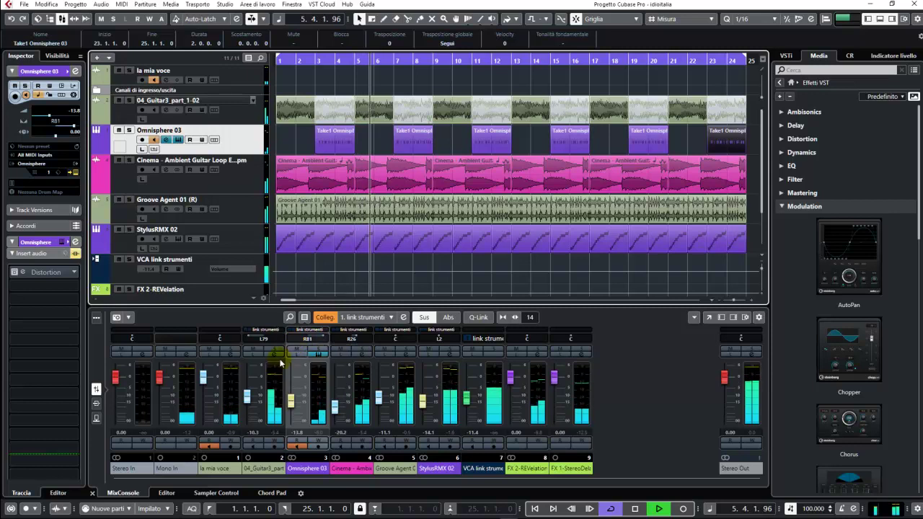
With linking suspended, lower 04_Guitar3_part_1-02 to about -12.2 dB, then raise the VCA link strumenti fader to about -5.88 dB and stop playback.
drag(247, 397, 247, 403)
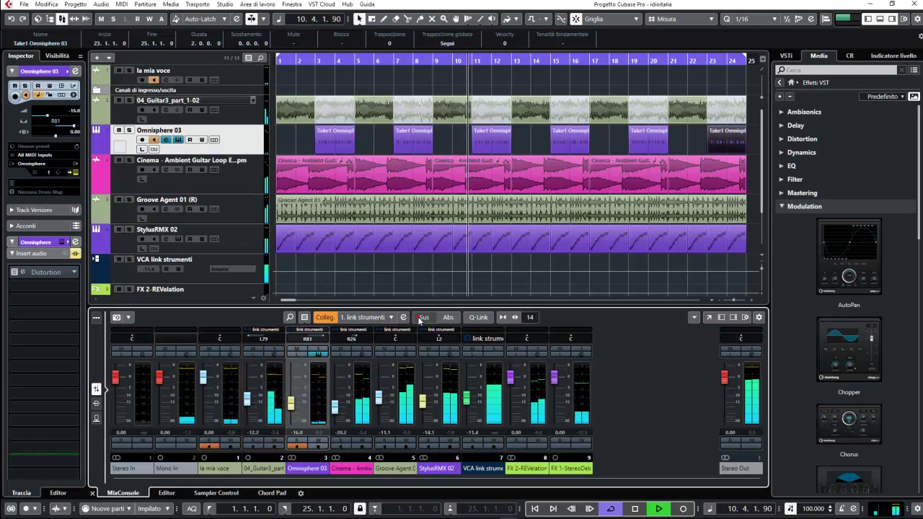
mouse_move(470, 402)
mouse_down()
mouse_move(467, 432)
mouse_move(471, 394)
mouse_up()
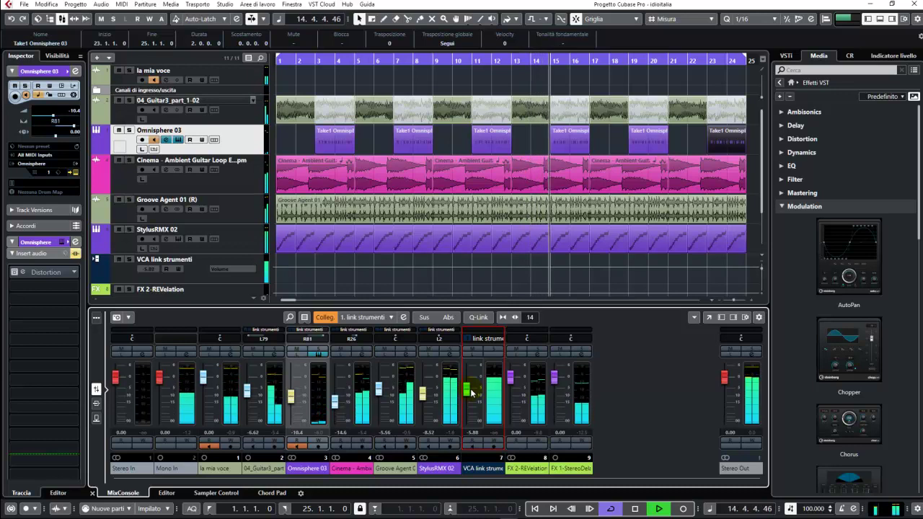
key(space)
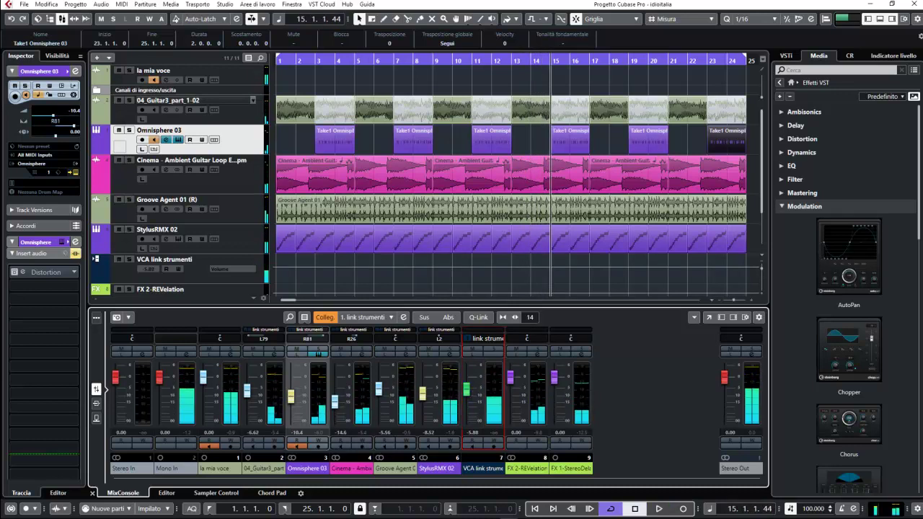
Open the MixConsole window maximized and lock the Stereo In and Mono In channels to its left edge.
key(F3)
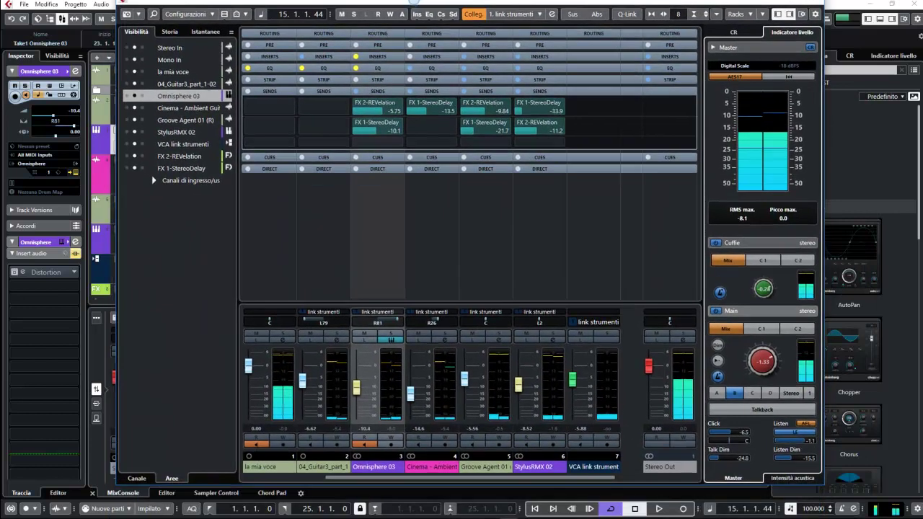
double_click(414, 3)
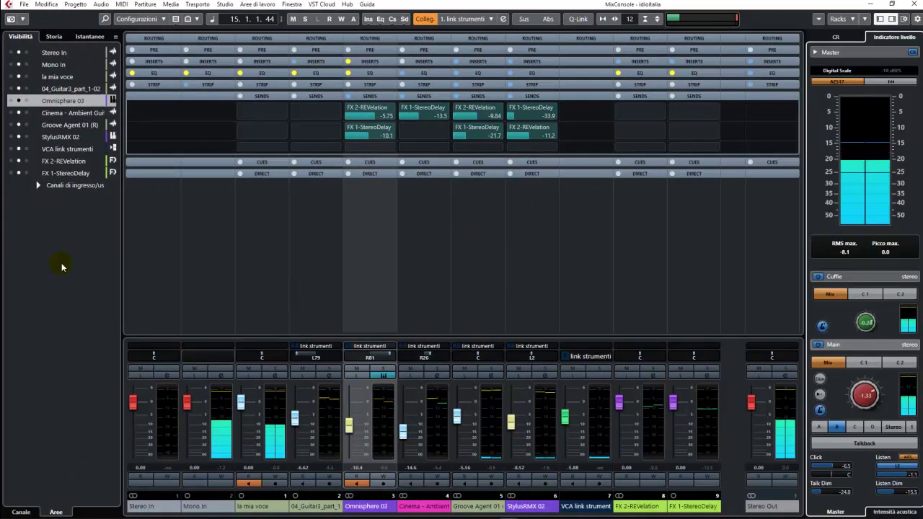
click(10, 53)
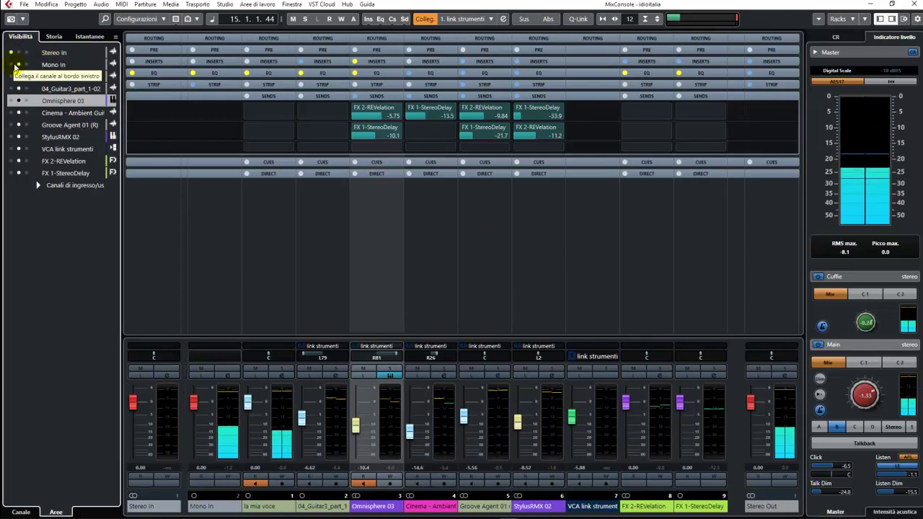
click(11, 65)
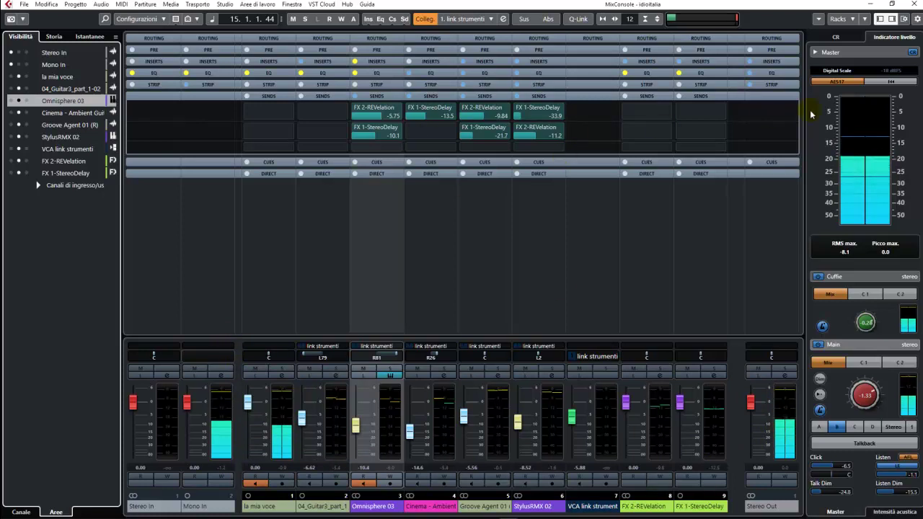
Show the meter bridge above the channels and switch its meter type from PPM to Wave.
click(904, 18)
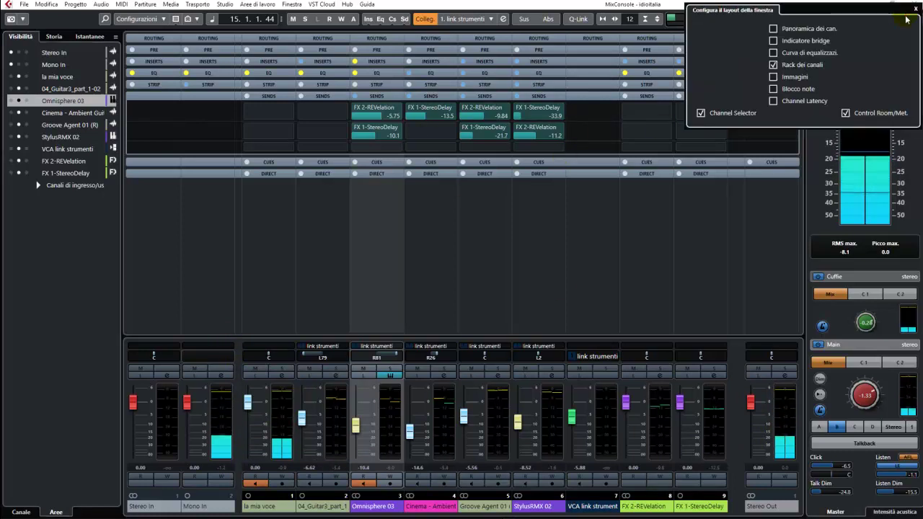
click(773, 41)
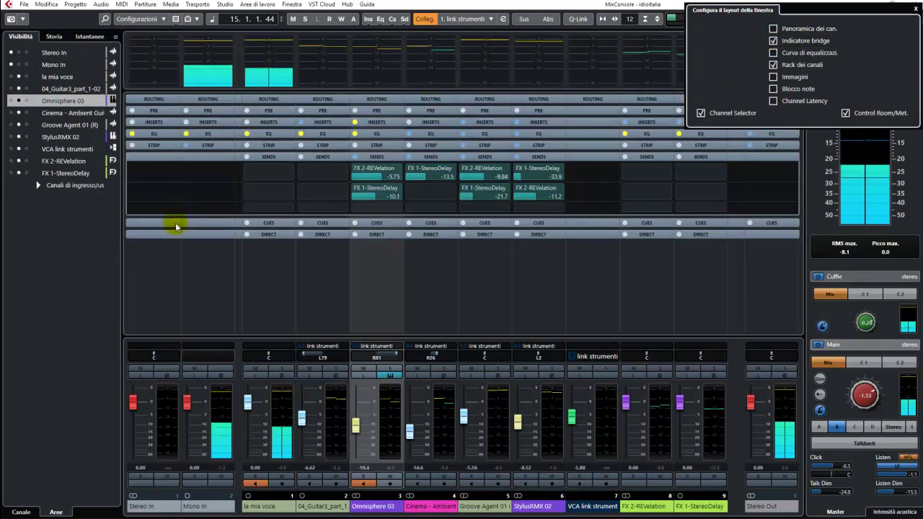
click(112, 88)
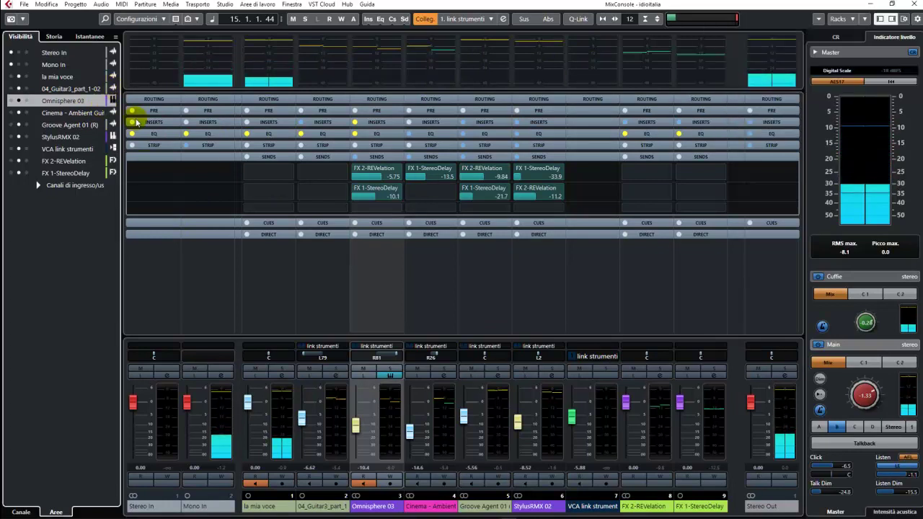
click(83, 88)
right_click(330, 60)
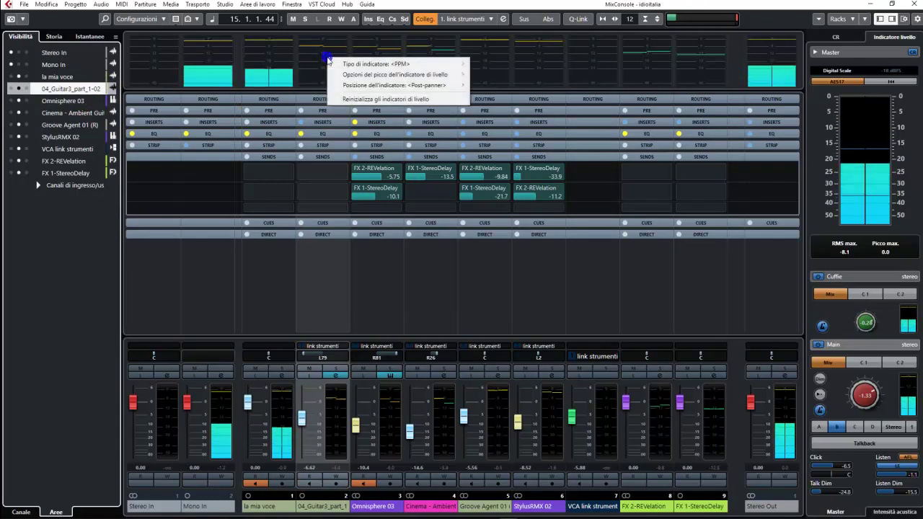
mouse_move(346, 65)
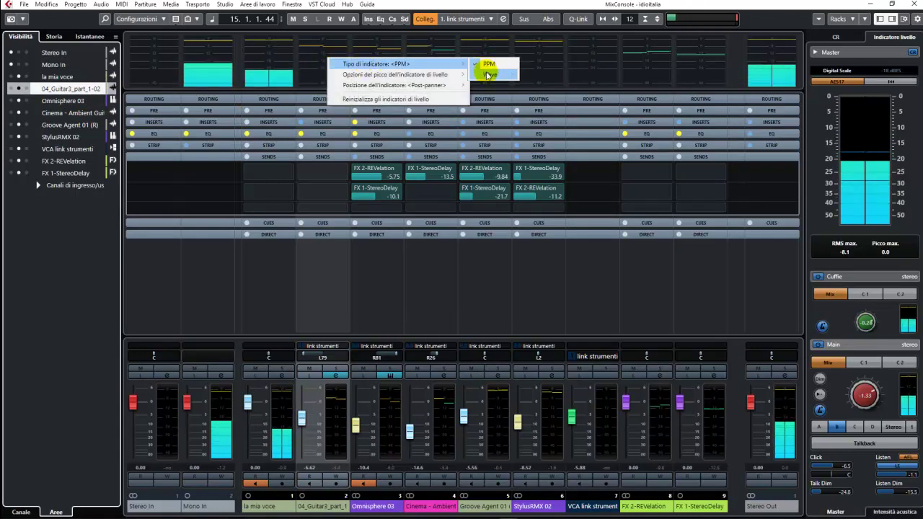
click(489, 75)
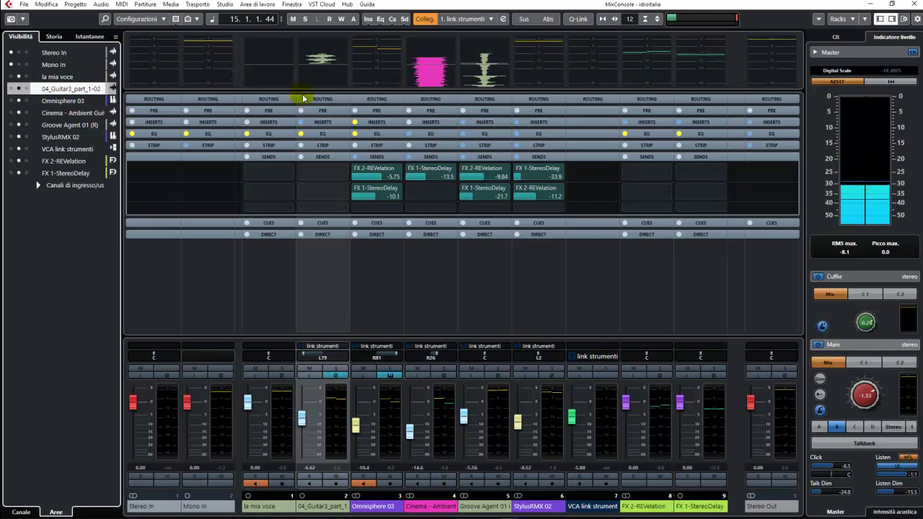
Collapse the Sends rack and enlarge the meter bridge to more than double its height during playback.
click(430, 156)
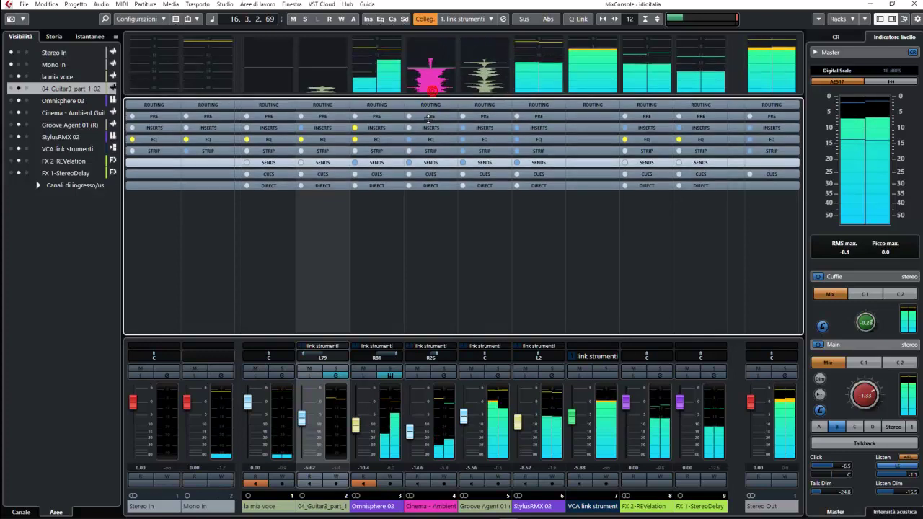
drag(431, 91, 424, 149)
drag(424, 153, 419, 195)
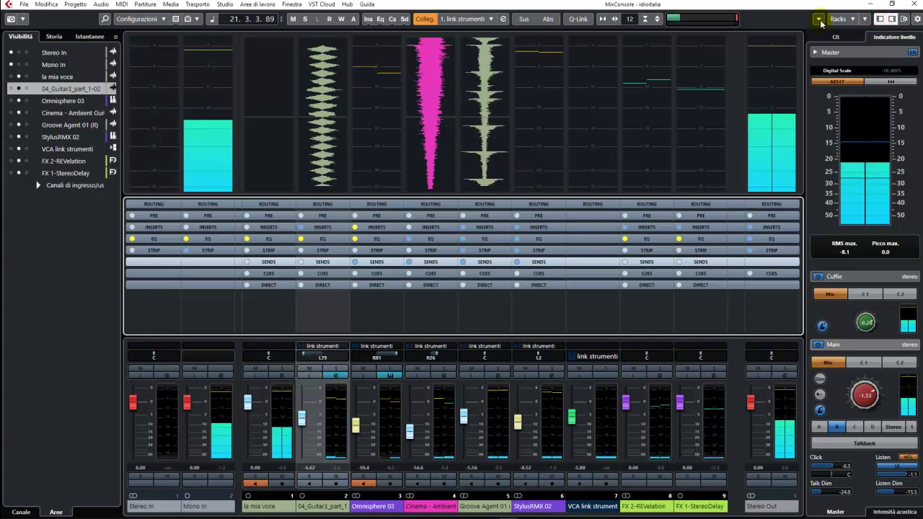
Return to the project window and colour the Groove Agent 01 (R) track yellow.
click(869, 7)
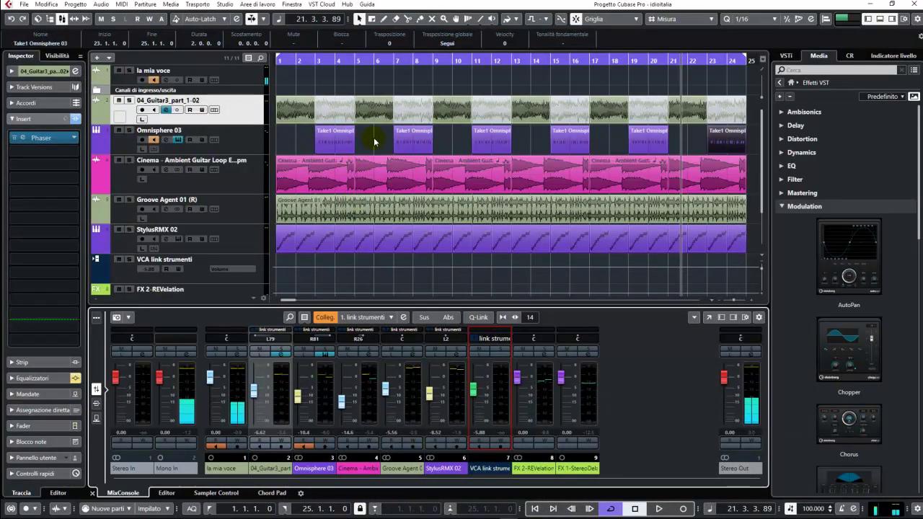
click(254, 142)
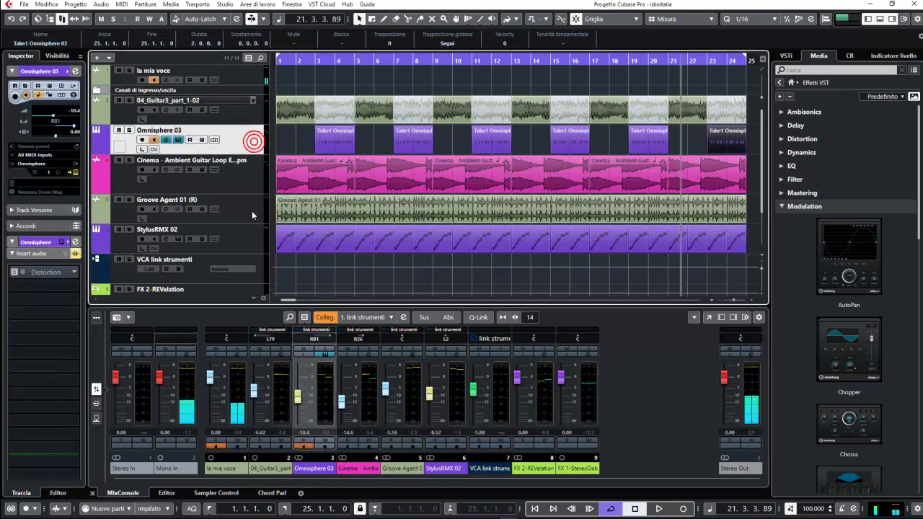
click(253, 238)
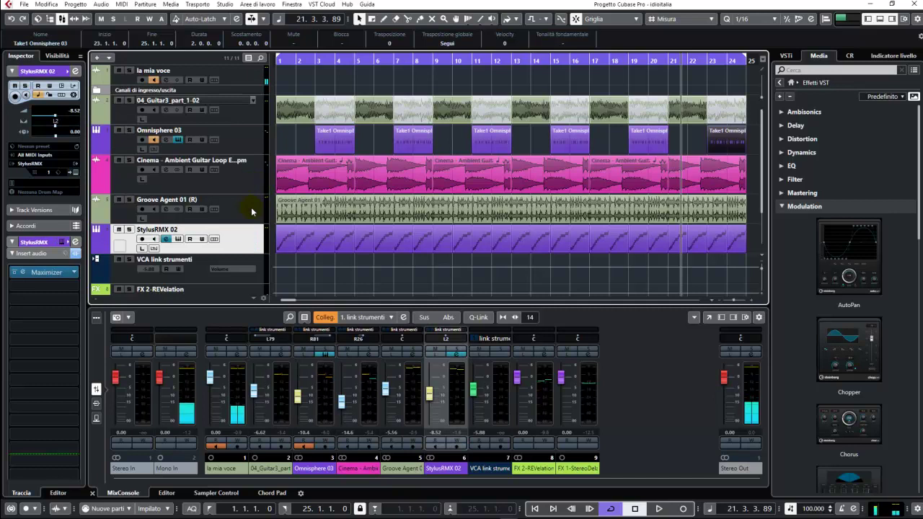
click(251, 214)
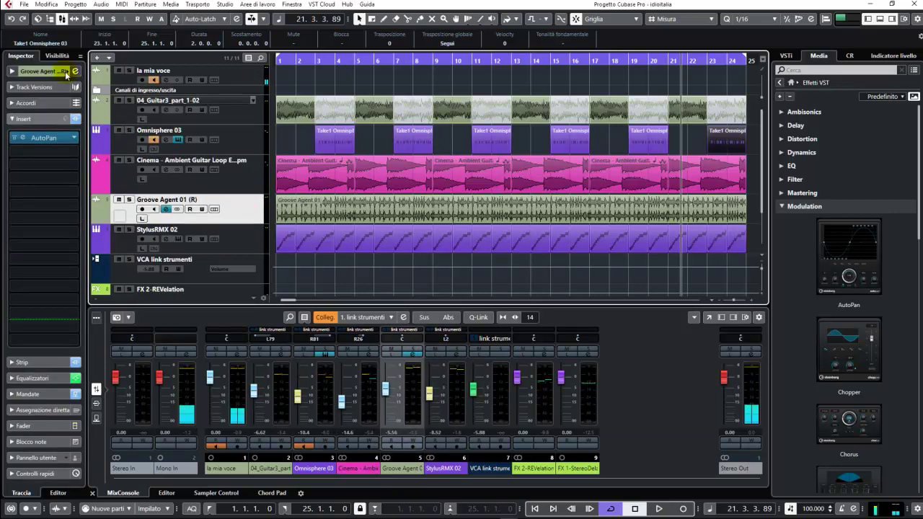
click(65, 75)
click(124, 87)
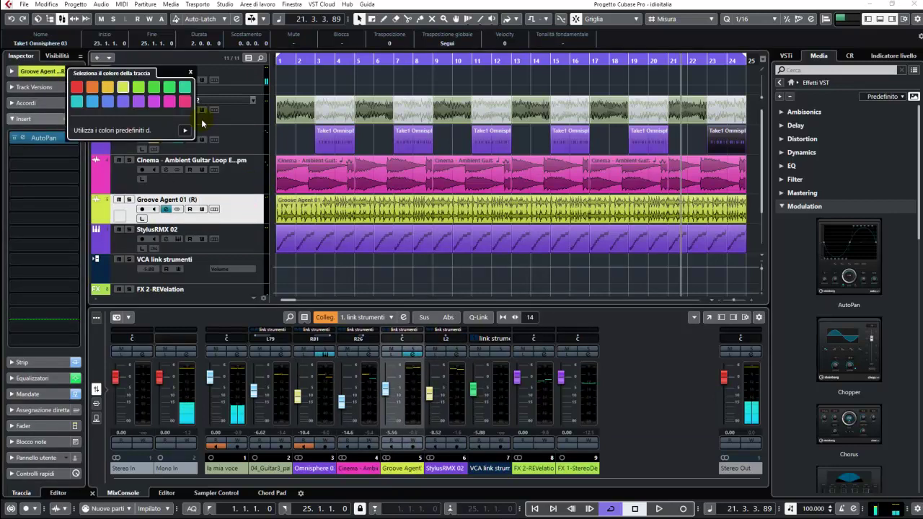
click(229, 119)
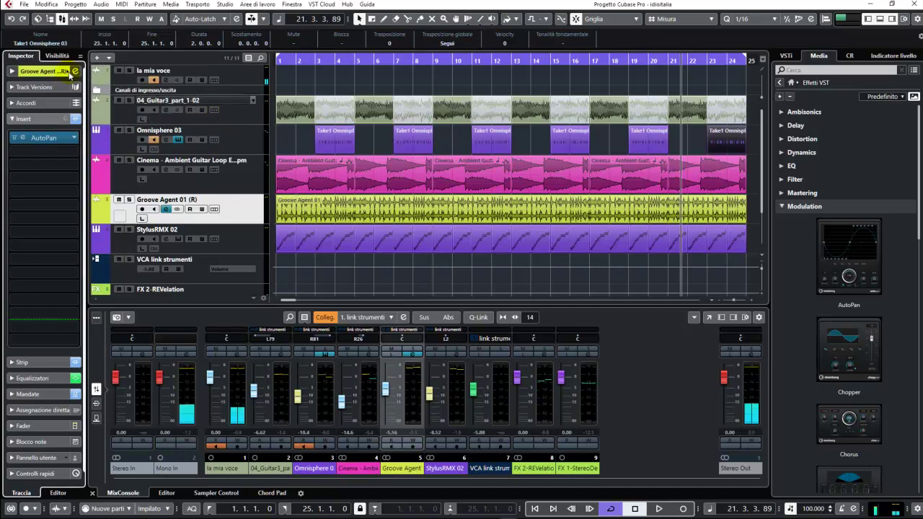
Colour the 04_Guitar3_part_1-02 track orange and bring the MixConsole window back up with its waveform meters.
click(235, 115)
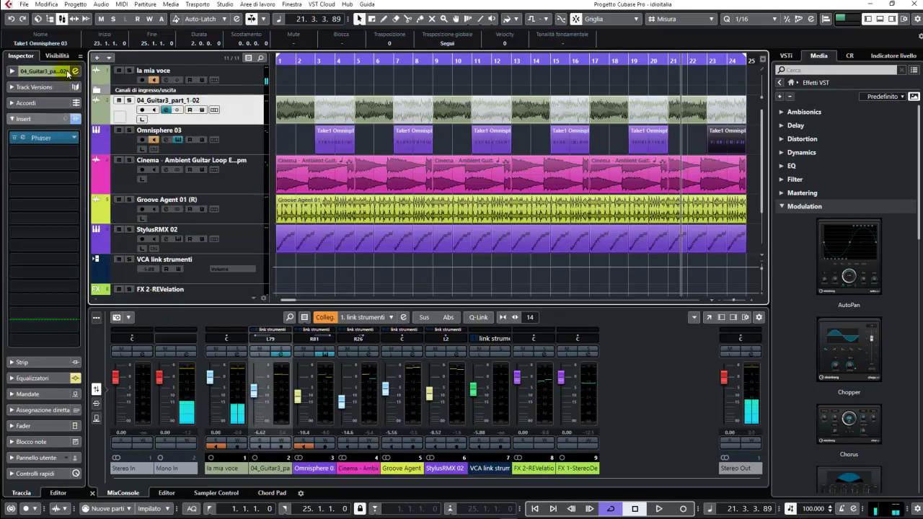
click(66, 73)
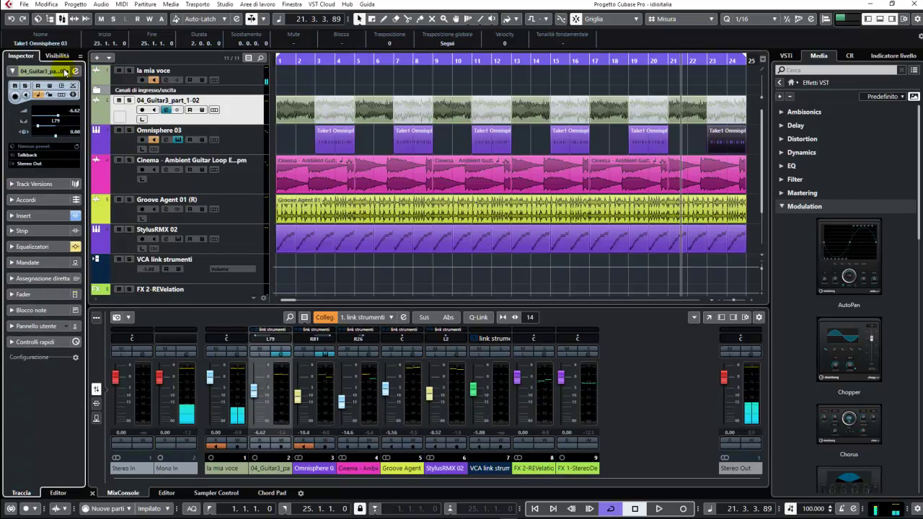
click(65, 72)
click(66, 73)
click(67, 73)
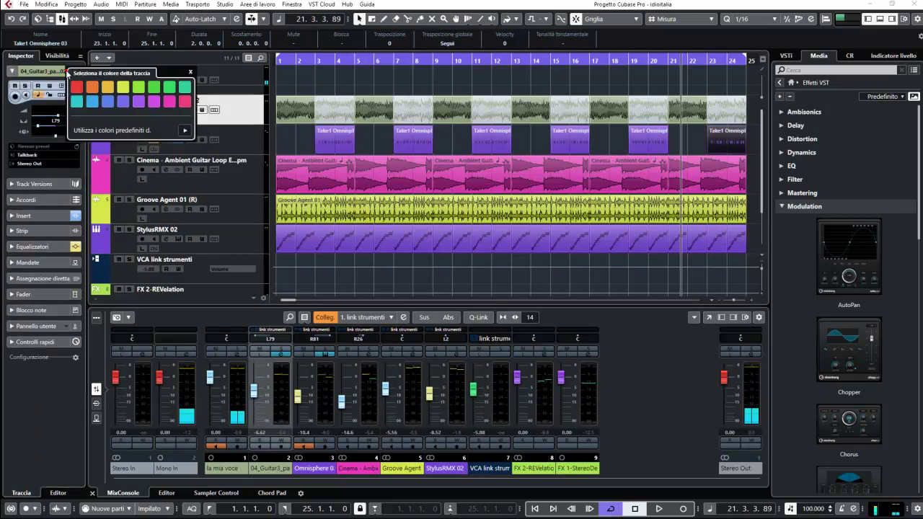
click(91, 88)
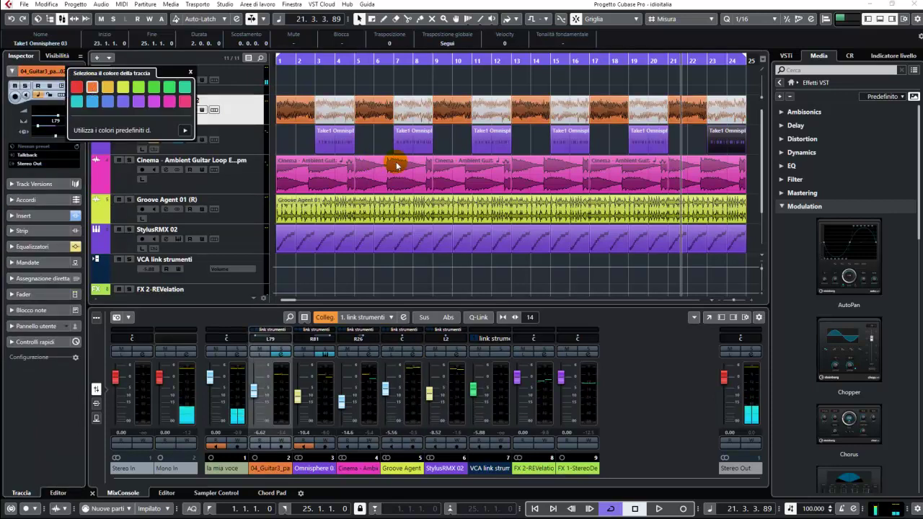
click(64, 21)
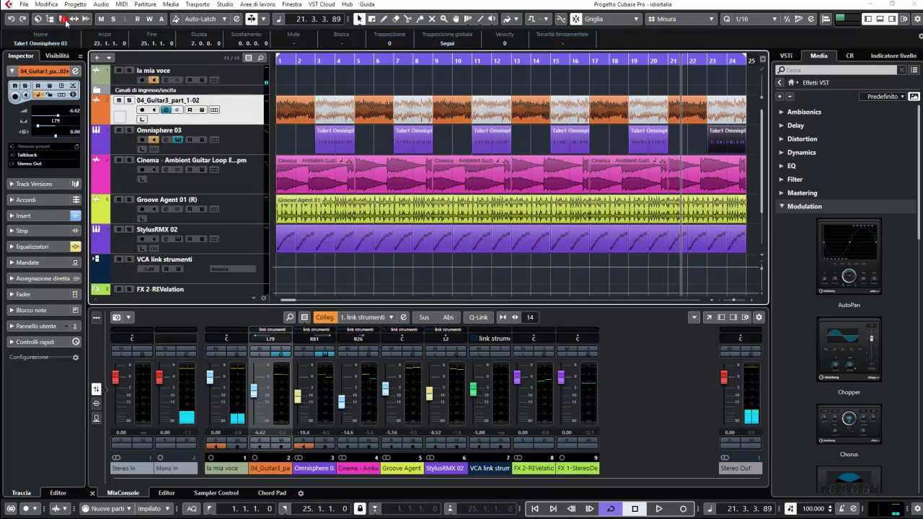
key(F3)
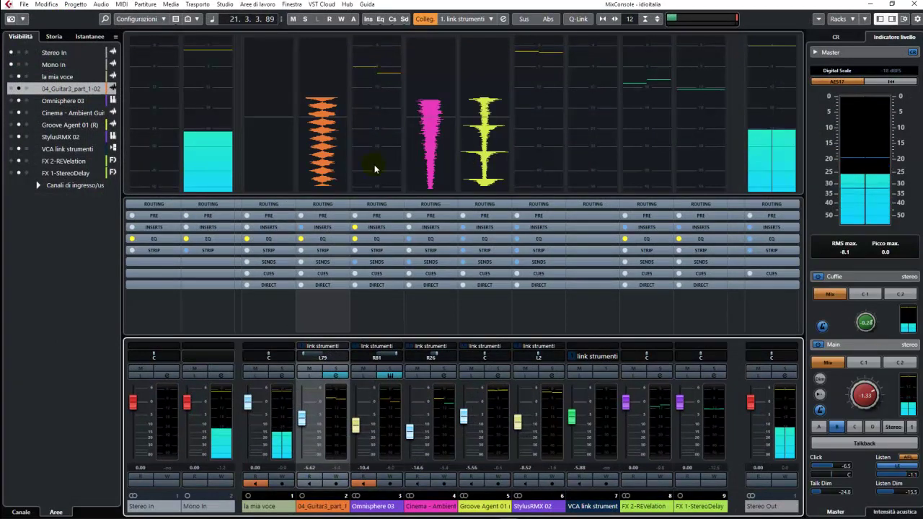
click(354, 227)
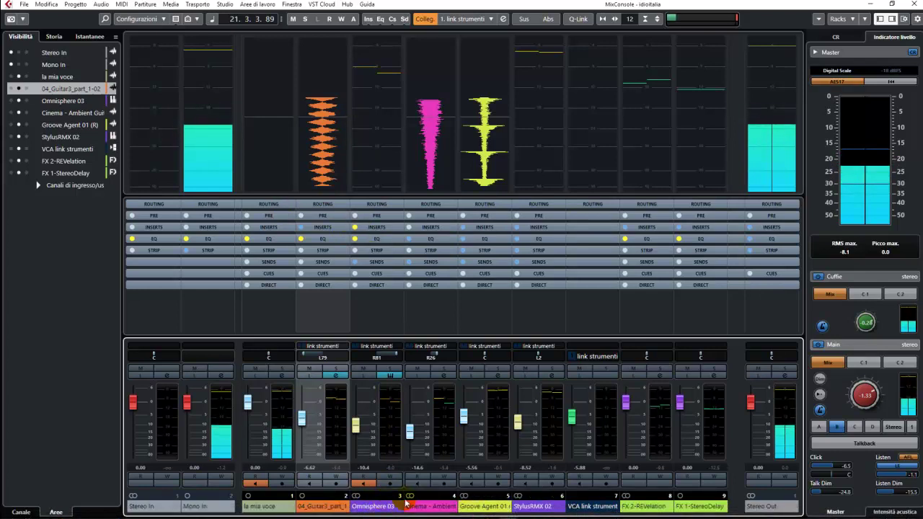
Rename the Groove Agent 01 (R) channel as batteria in the MixConsole.
click(478, 508)
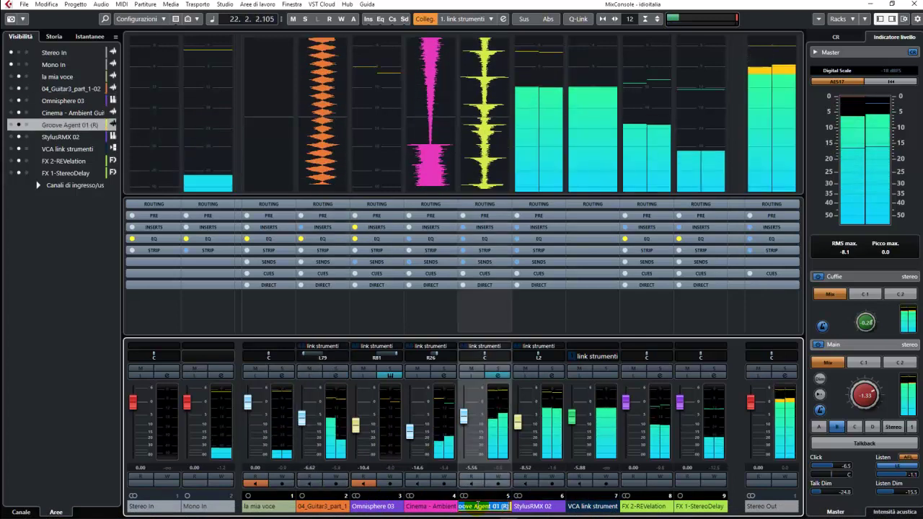
text(bat)
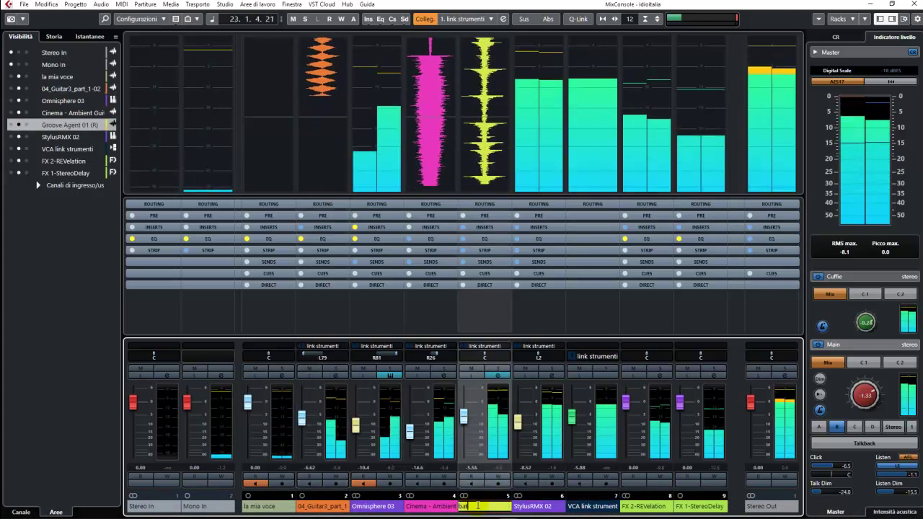
text(teria)
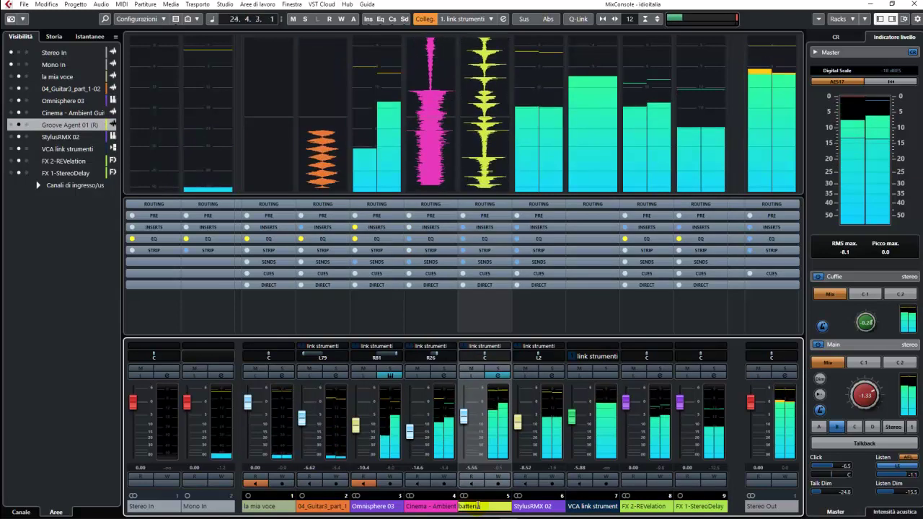
key(Return)
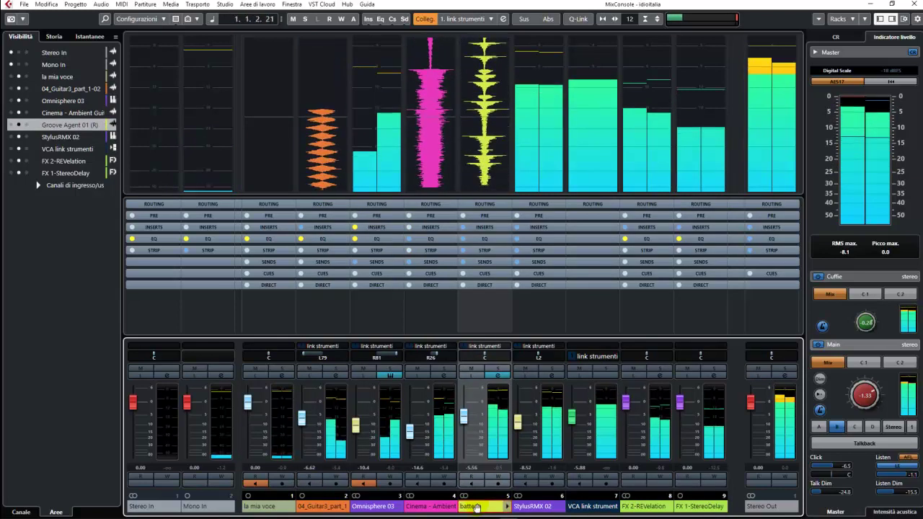
Rename the StylusRMX 02 channel as basso slap and the Omnisphere 03 channel as riff guitar.
click(530, 506)
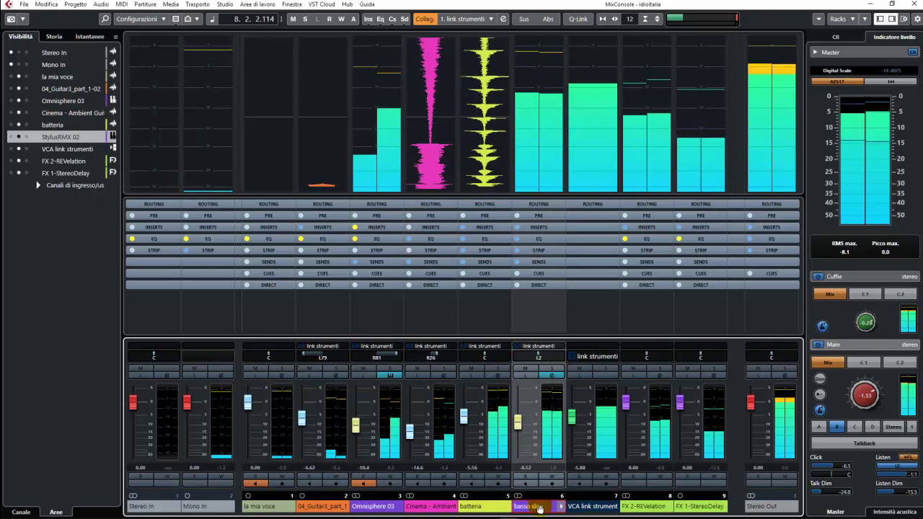
click(377, 507)
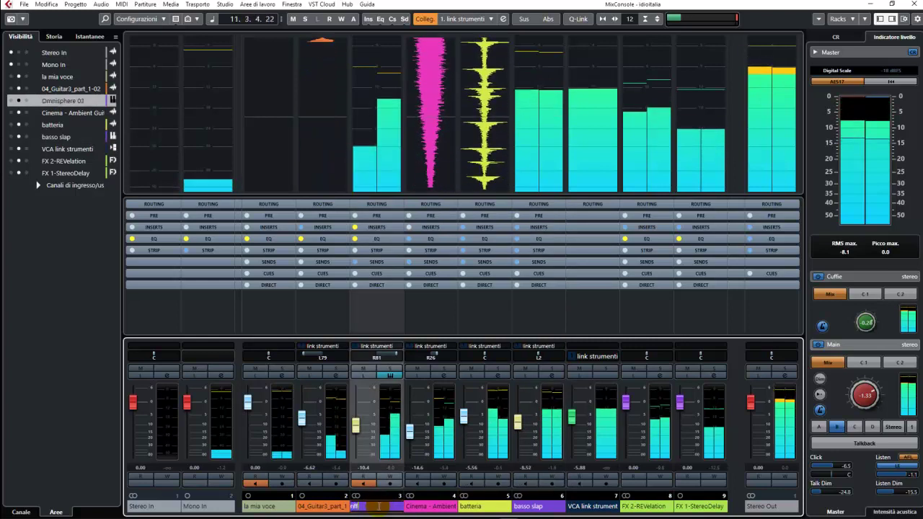
text(riff guitar)
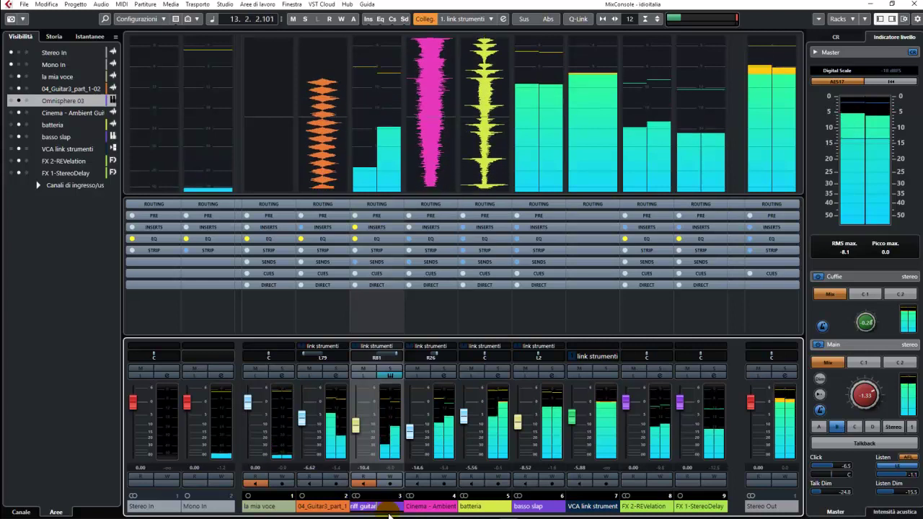
key(Return)
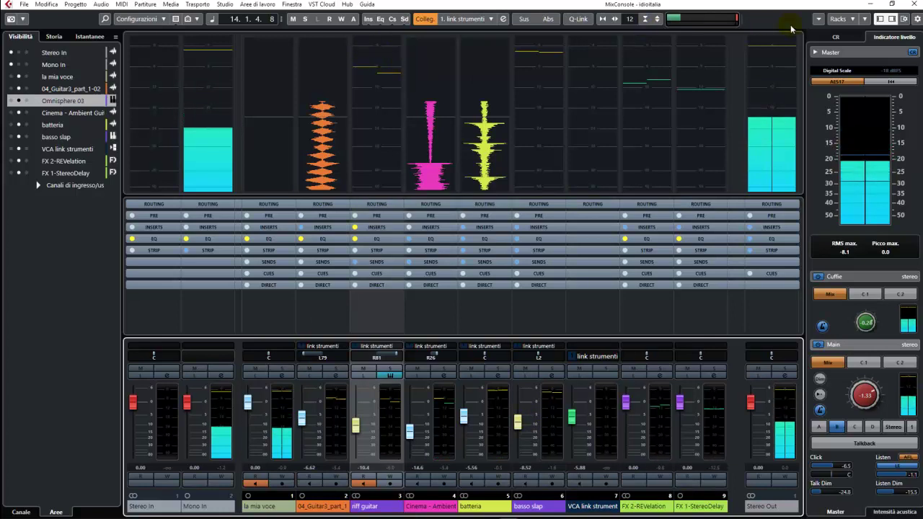
Show the transport buttons in the MixConsole toolbar and use them to play a short passage, stopping playback at its end.
click(916, 18)
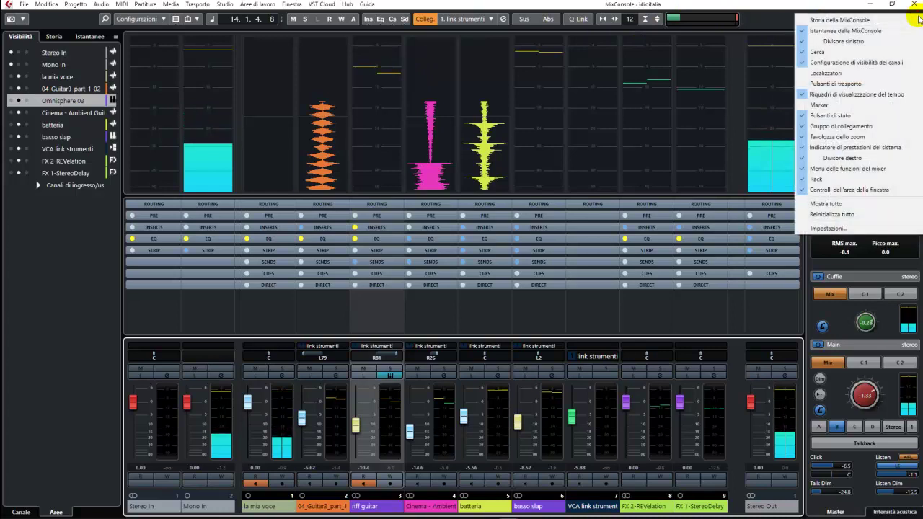
click(801, 85)
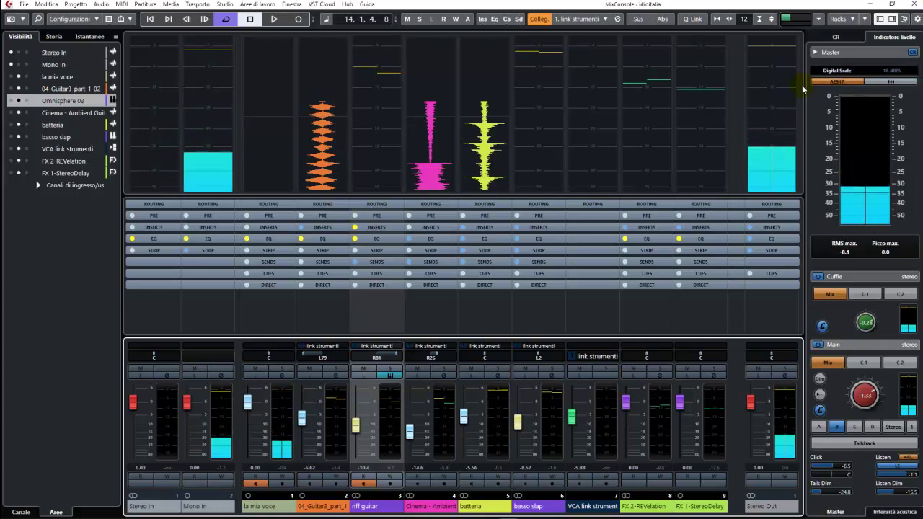
click(274, 21)
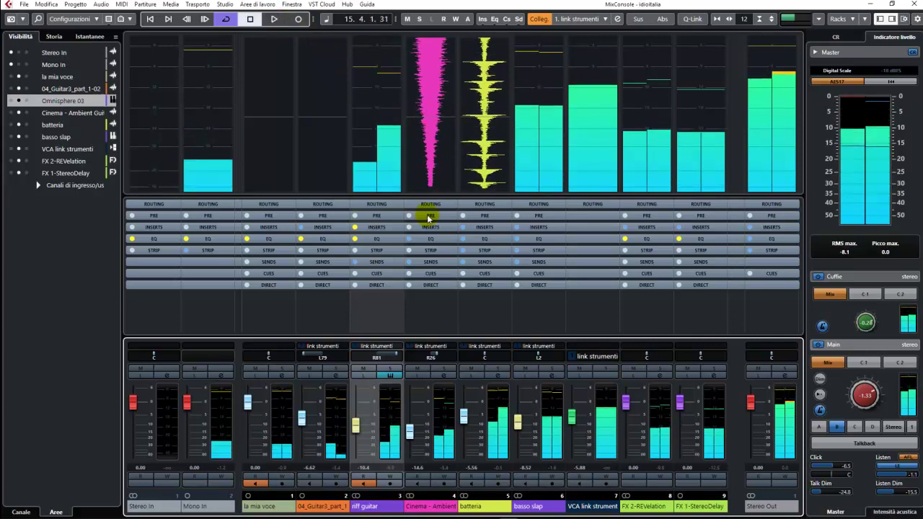
key(space)
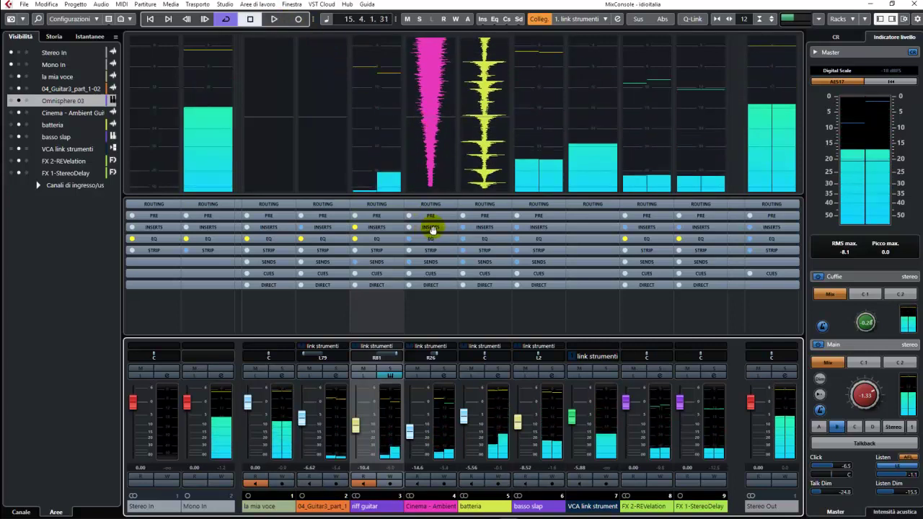
Switch the expanded MixConsole rack from Inserts to Sends and minimise the console to return to the project window.
click(430, 228)
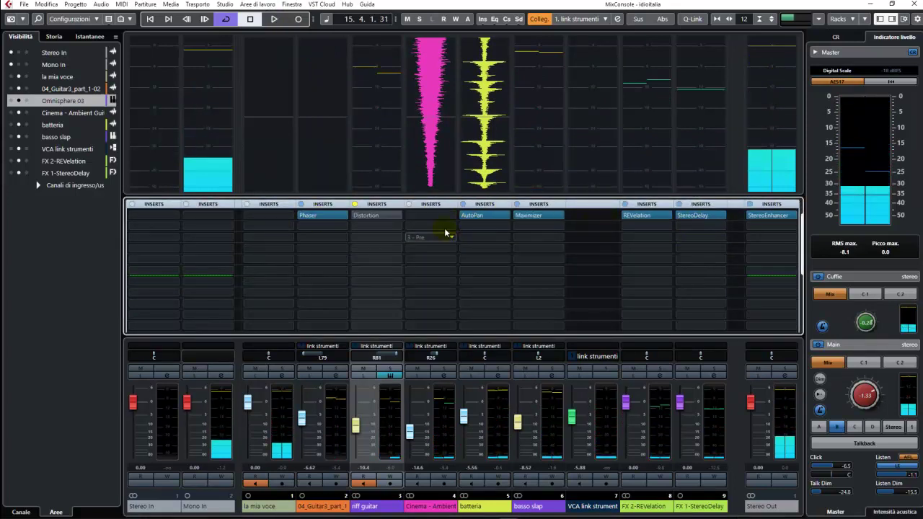
click(328, 205)
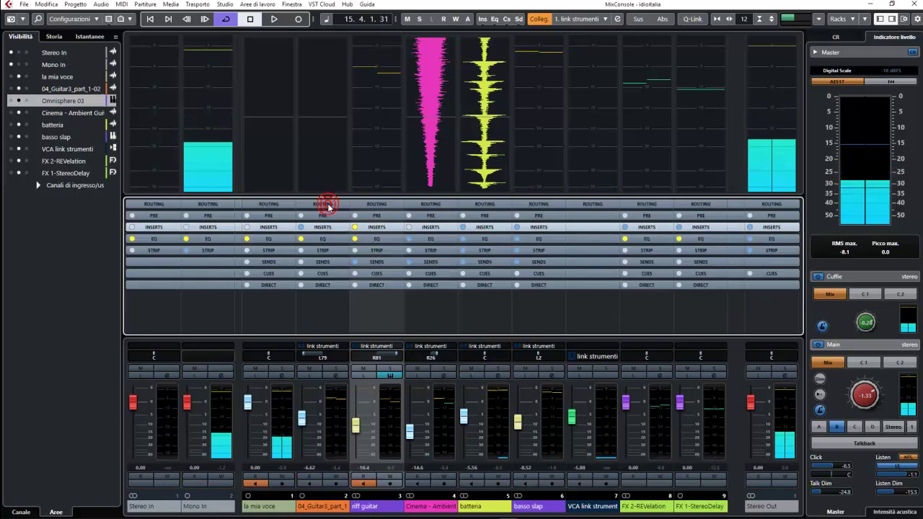
click(487, 264)
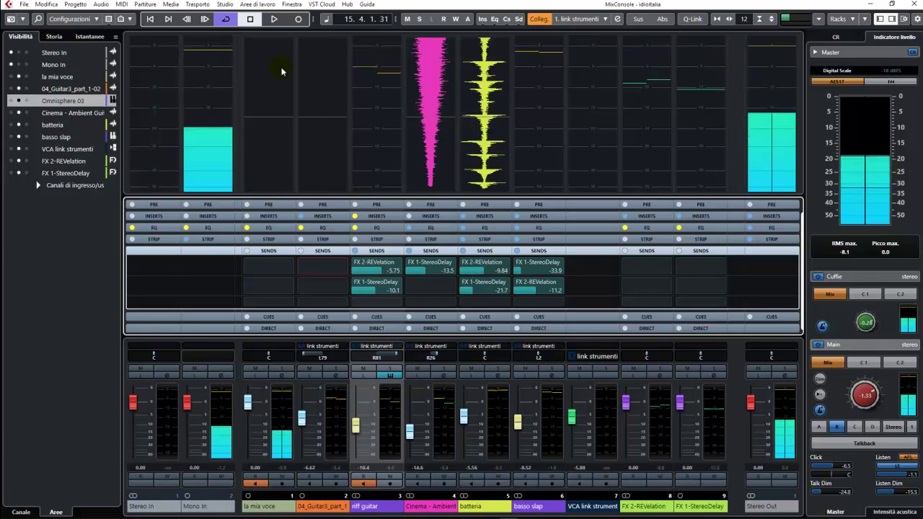
click(870, 5)
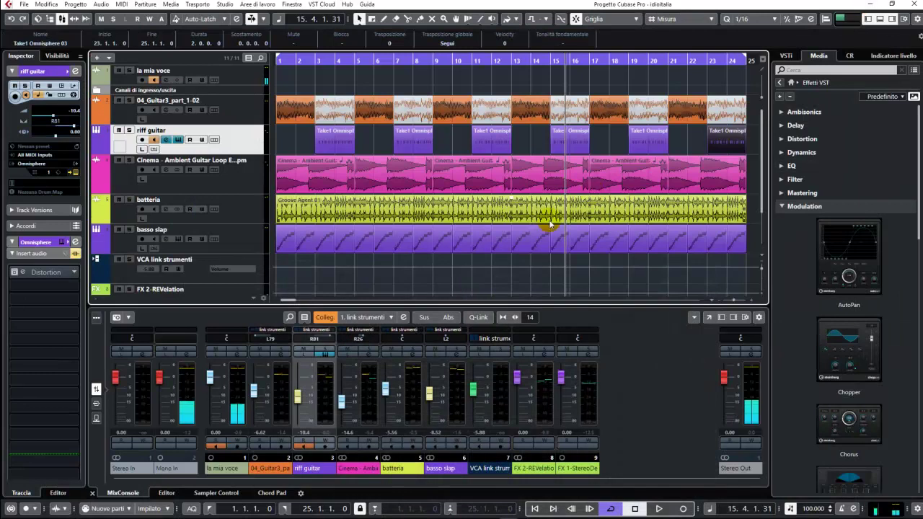